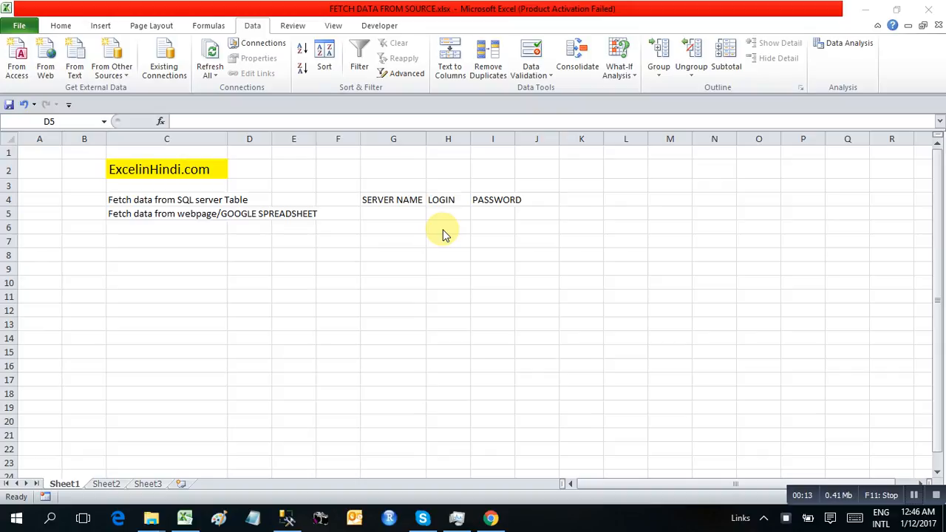
# Review the SQL server and Google spreadsheet task notes and connection headings on the Excel sheet.
pyautogui.click(197, 212)
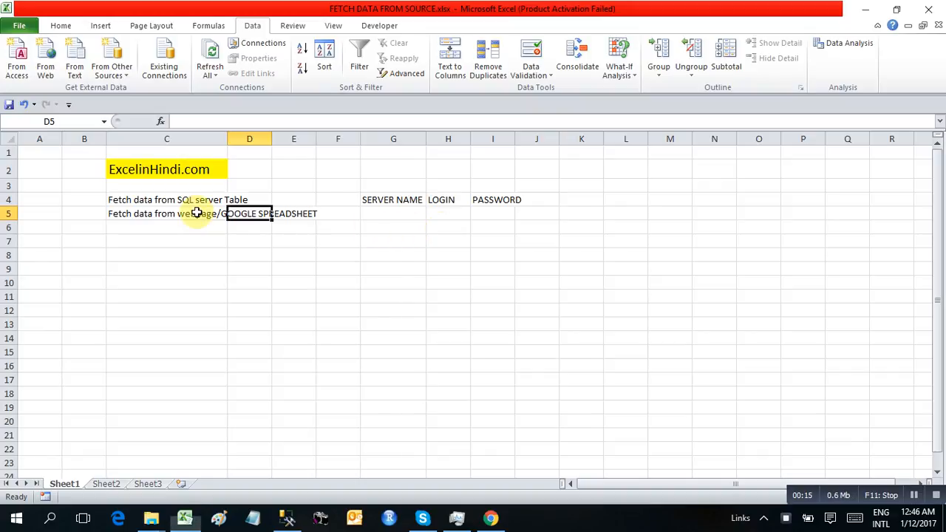
pyautogui.press('Left')
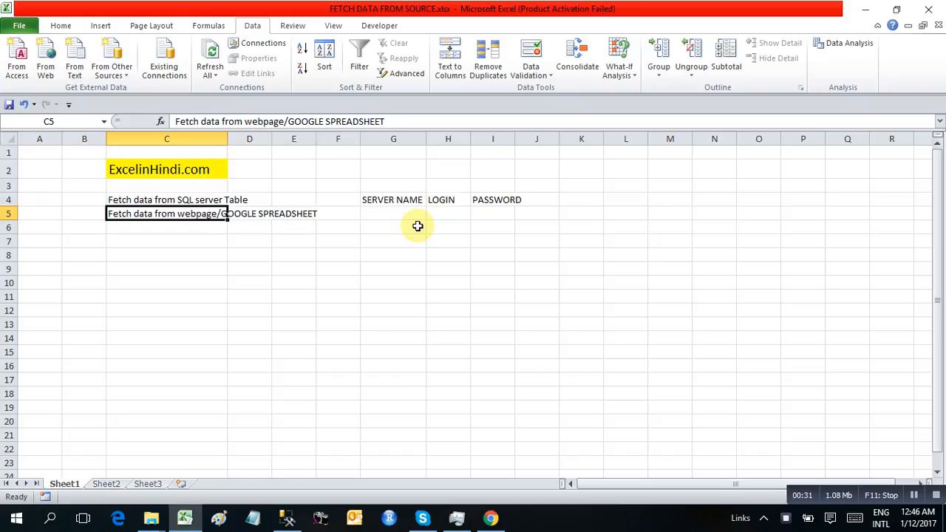
pyautogui.press('Up')
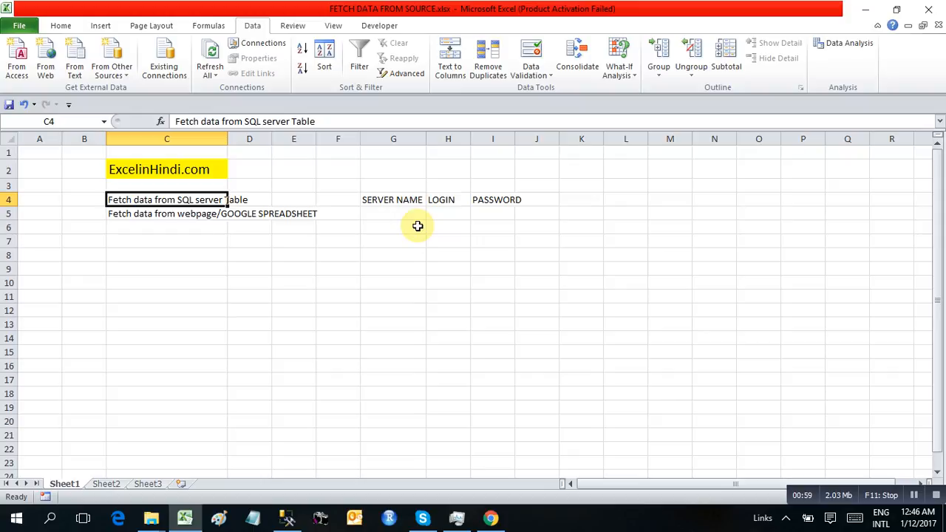
pyautogui.press('Right')
pyautogui.press('Right')
pyautogui.press('Right')
pyautogui.press('Right')
pyautogui.press('Right')
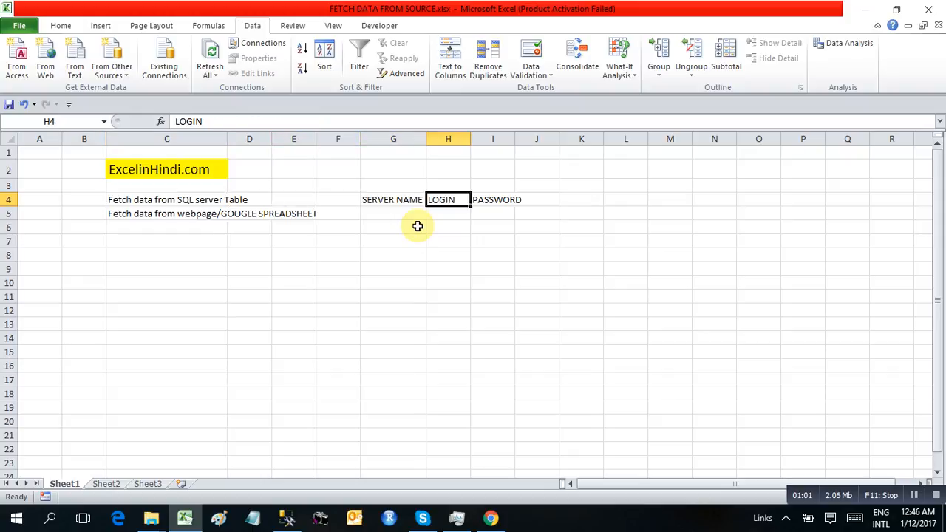
pyautogui.press('Right')
pyautogui.press('Down')
pyautogui.press('Left')
pyautogui.press('Left')
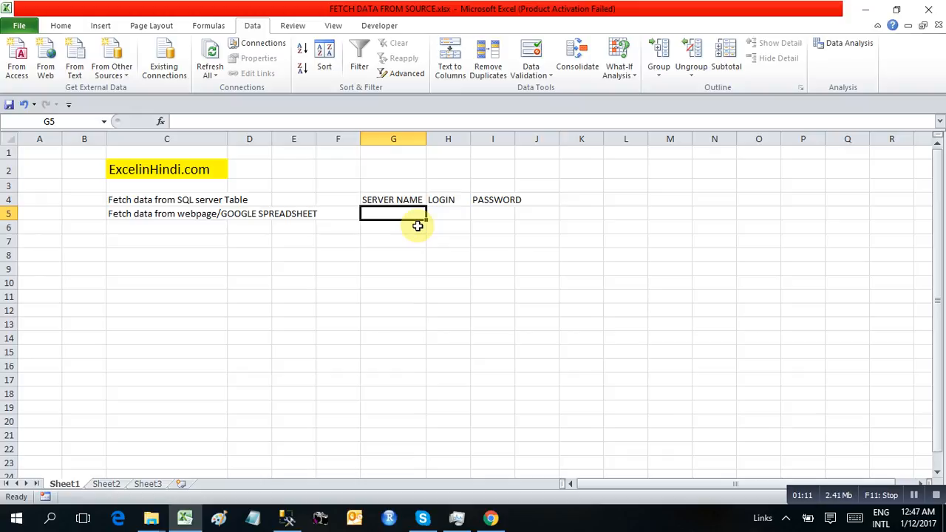
pyautogui.hotkey('alt', 'Tab')
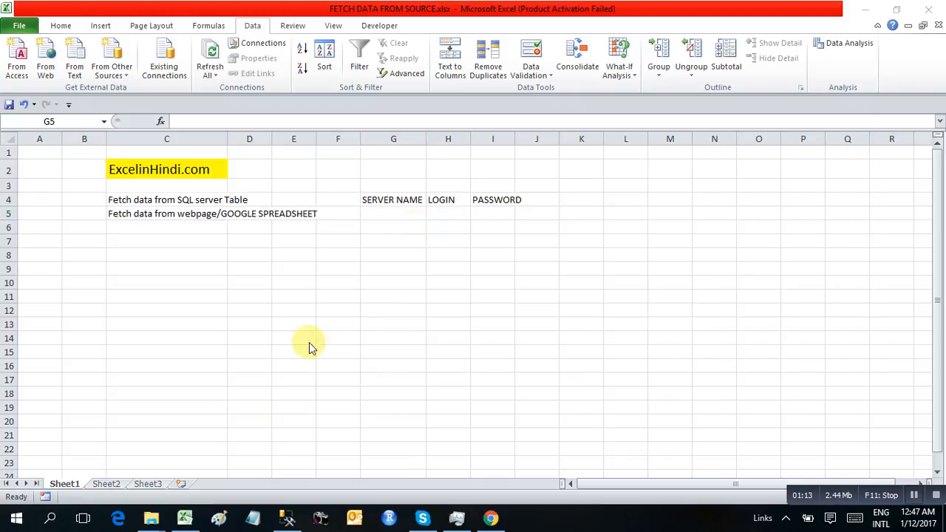
# Connect Management Studio to server DELL with a SQL Server login and password.
pyautogui.click(287, 519)
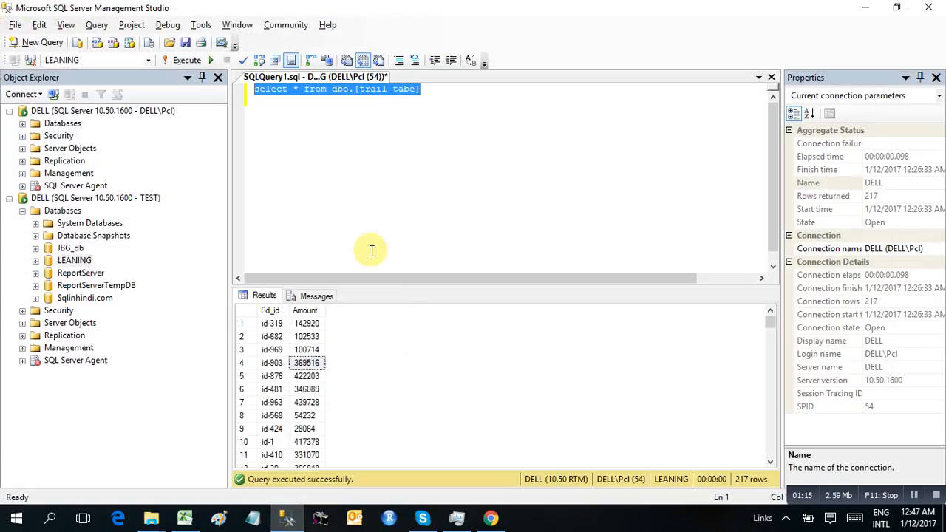
pyautogui.click(74, 198)
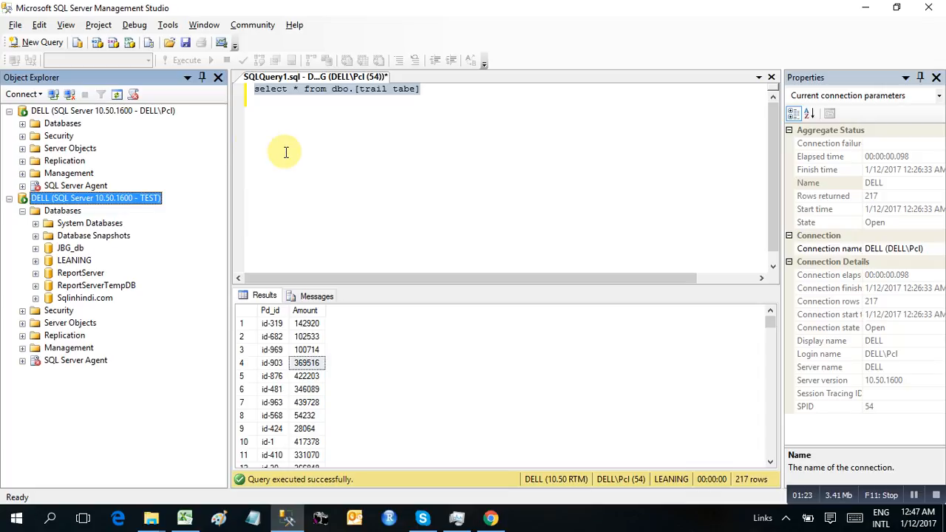
pyautogui.click(55, 94)
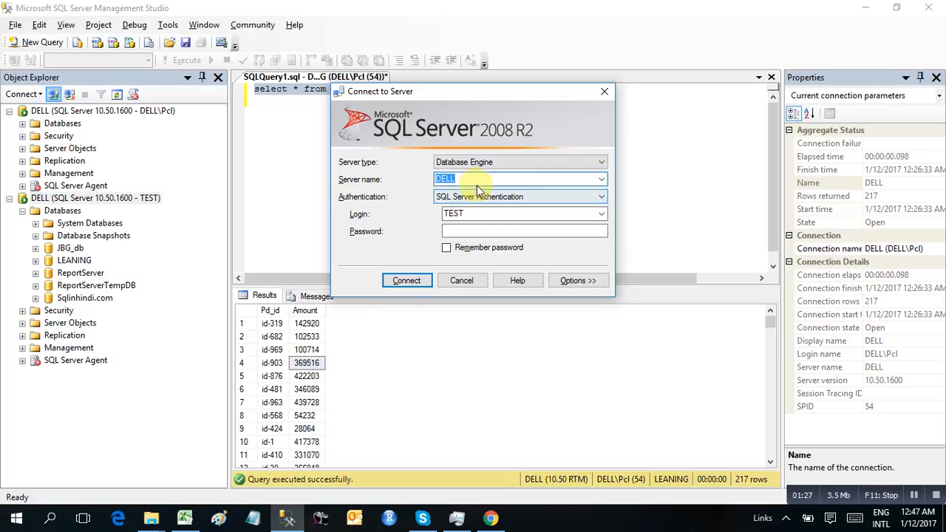
pyautogui.click(468, 180)
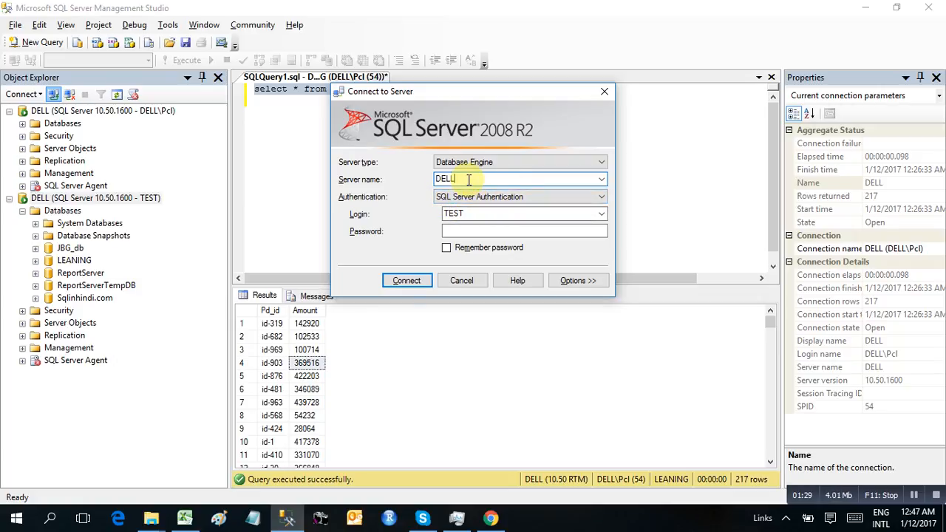
pyautogui.write('172.')
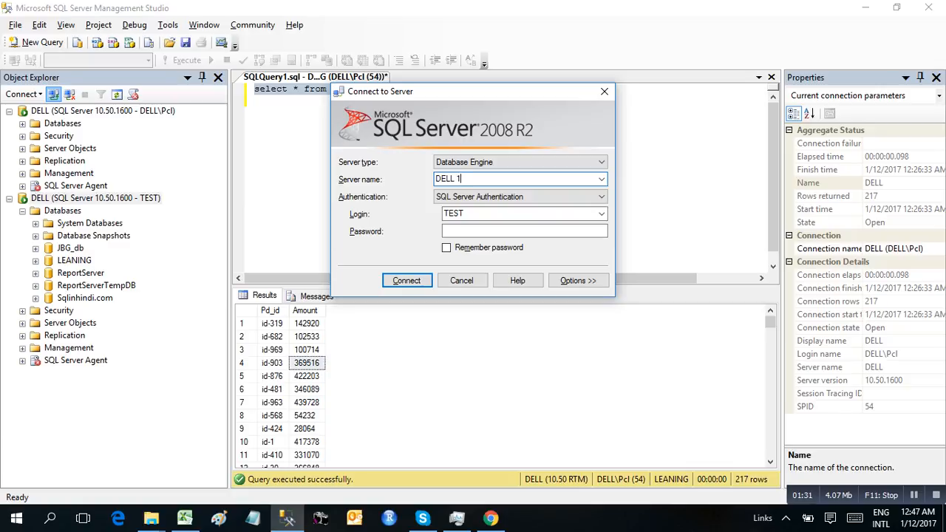
pyautogui.press('BackSpace')
pyautogui.press('BackSpace')
pyautogui.press('BackSpace')
pyautogui.press('BackSpace')
pyautogui.press('BackSpace')
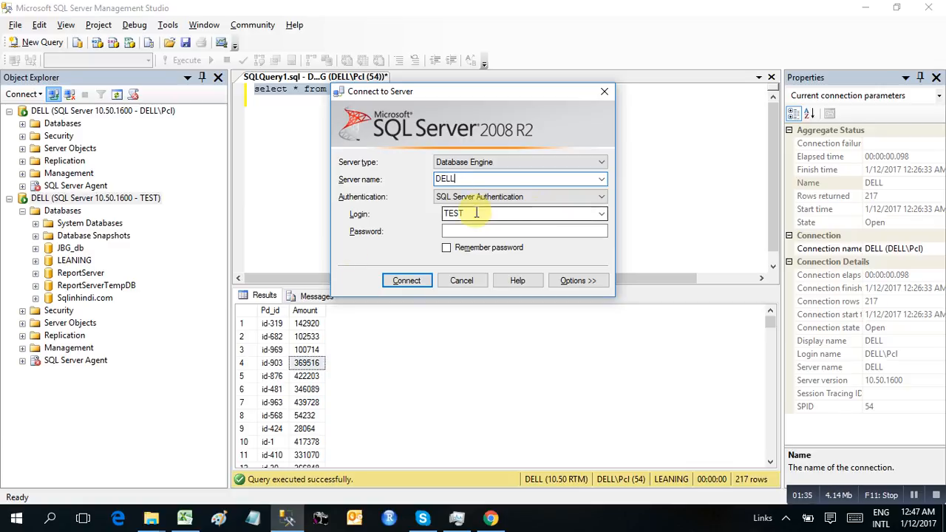
pyautogui.doubleClick(475, 212)
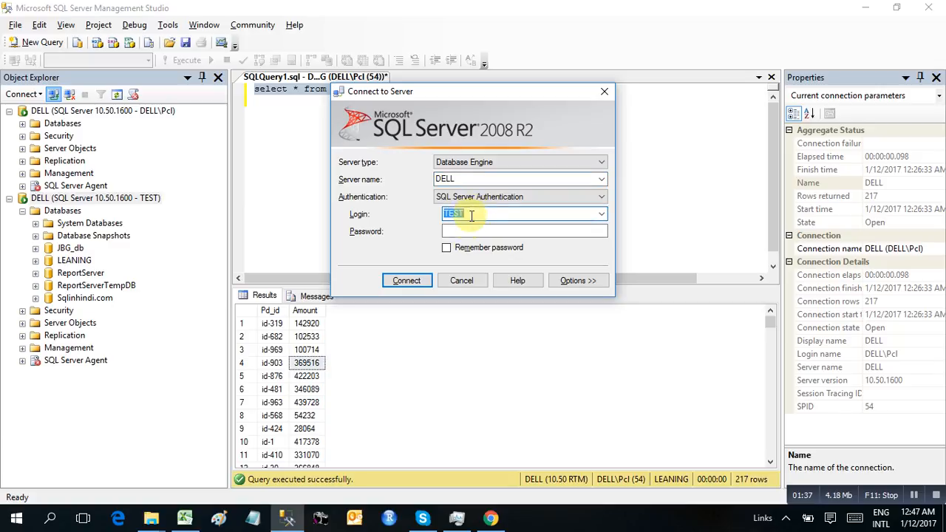
pyautogui.click(463, 230)
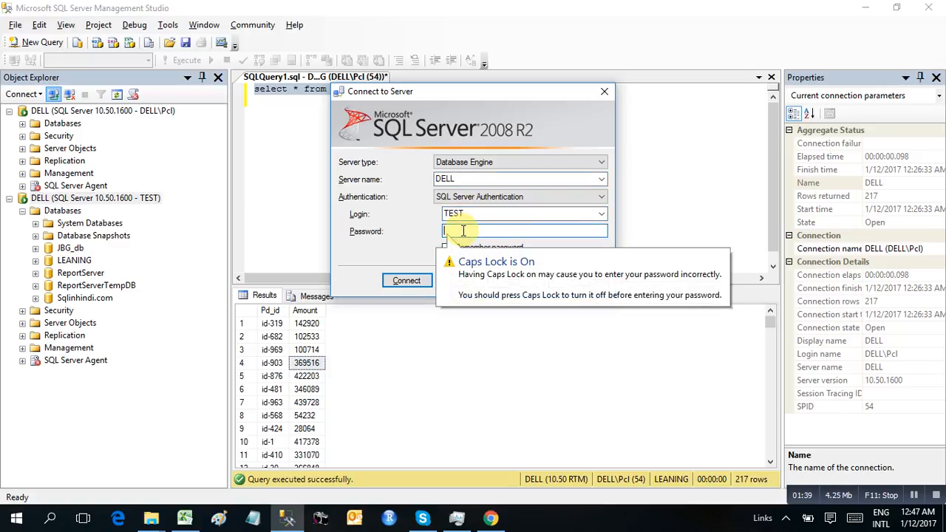
pyautogui.press('capslock')
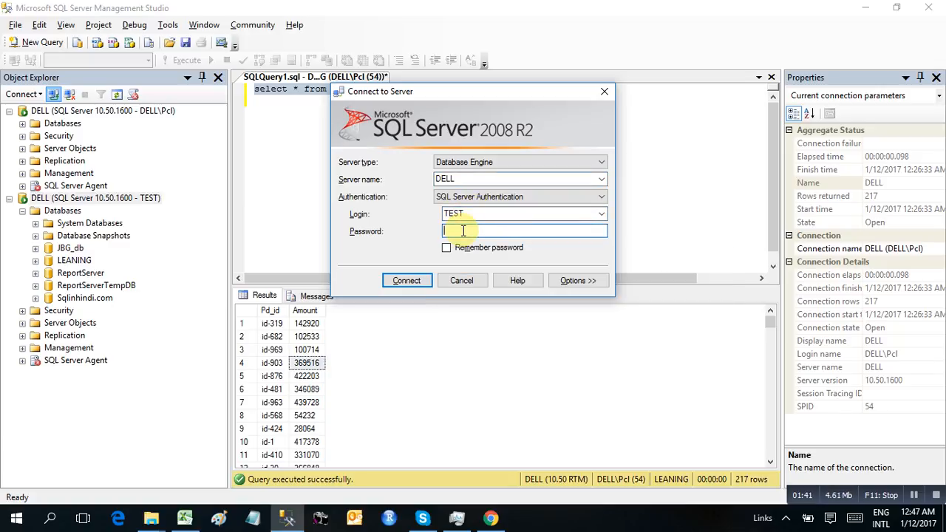
pyautogui.press('capslock')
pyautogui.write('****')
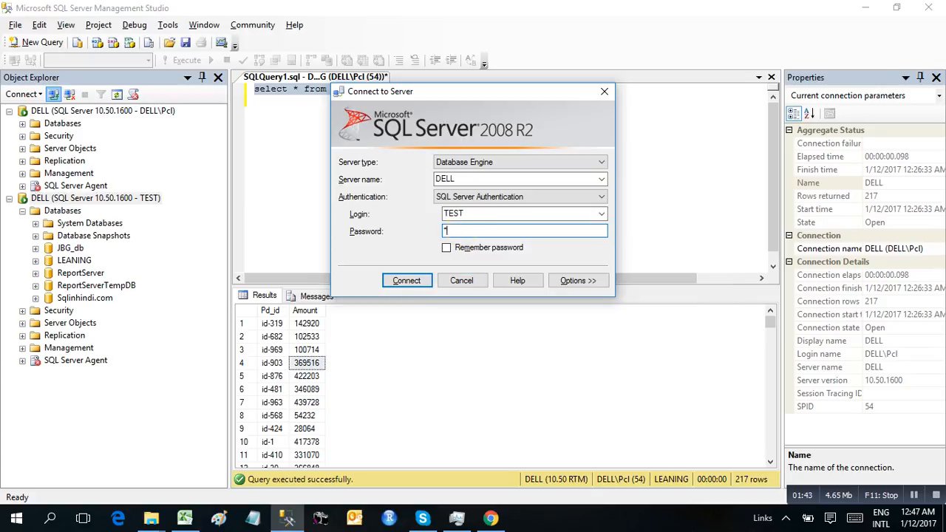
pyautogui.click(400, 280)
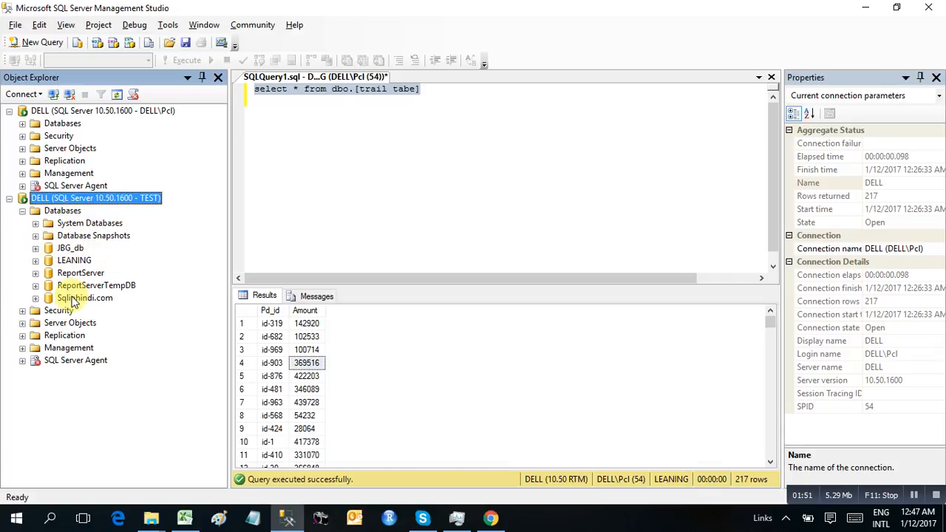
# Rerun select * from dbo.[trail tabe] in the LEANING database, returning 217 rows.
pyautogui.click(36, 262)
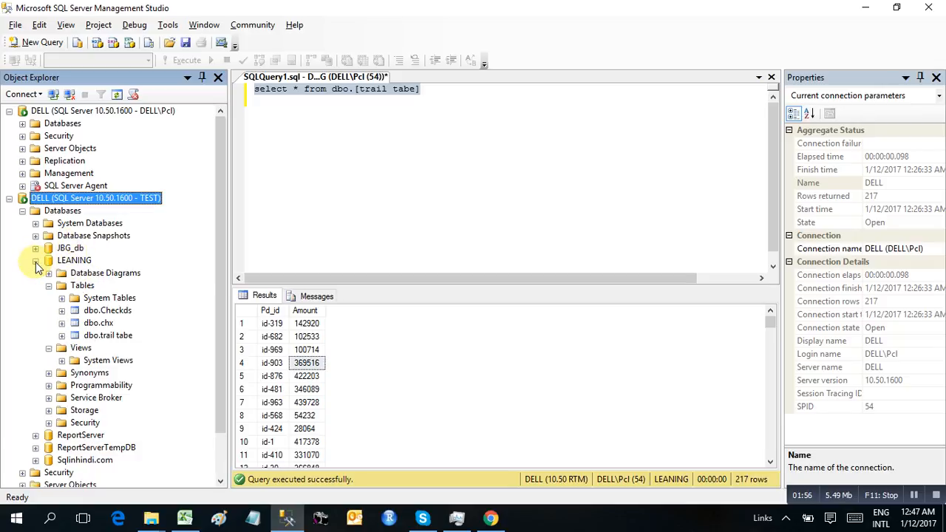
pyautogui.click(97, 337)
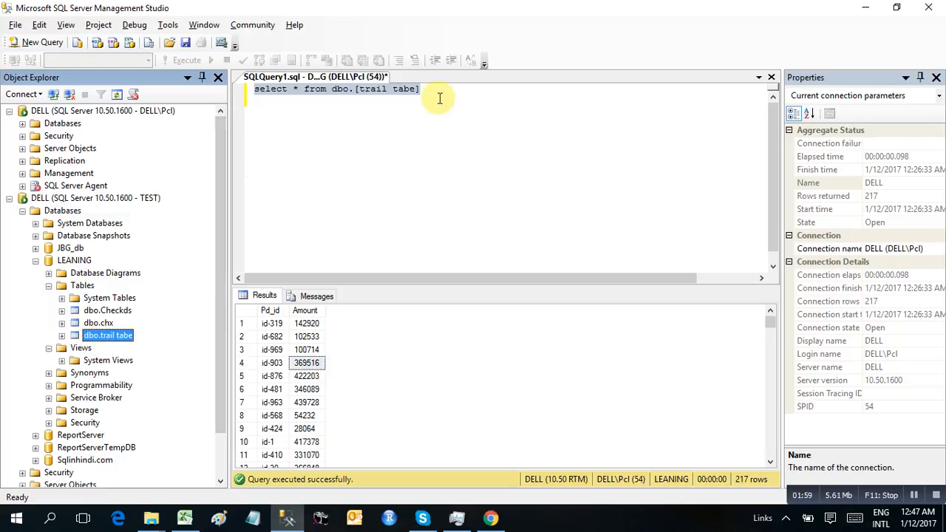
pyautogui.moveTo(437, 89); pyautogui.dragTo(247, 90)
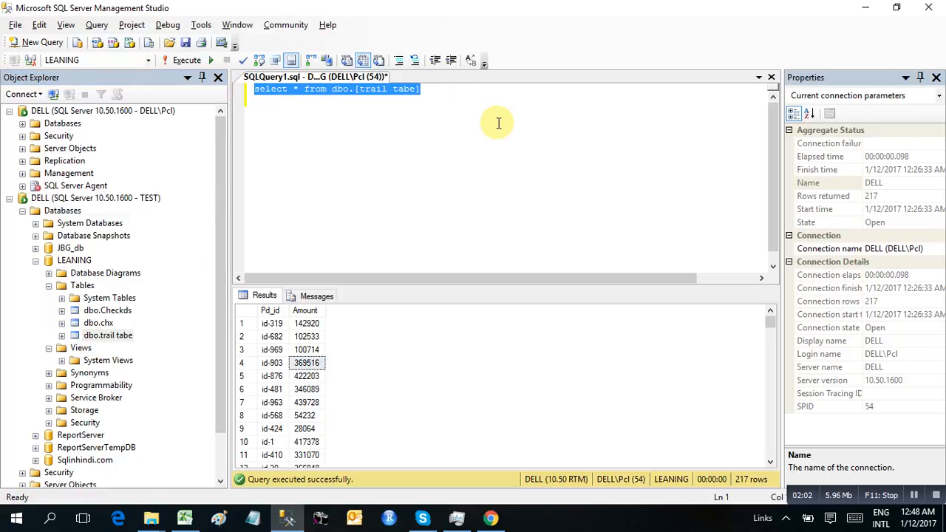
pyautogui.click(192, 61)
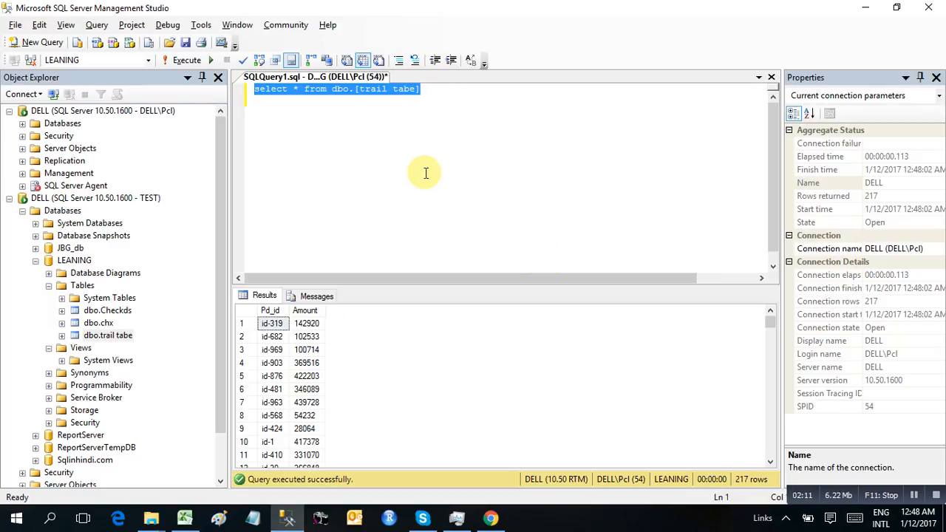
pyautogui.hotkey('alt', 'Tab')
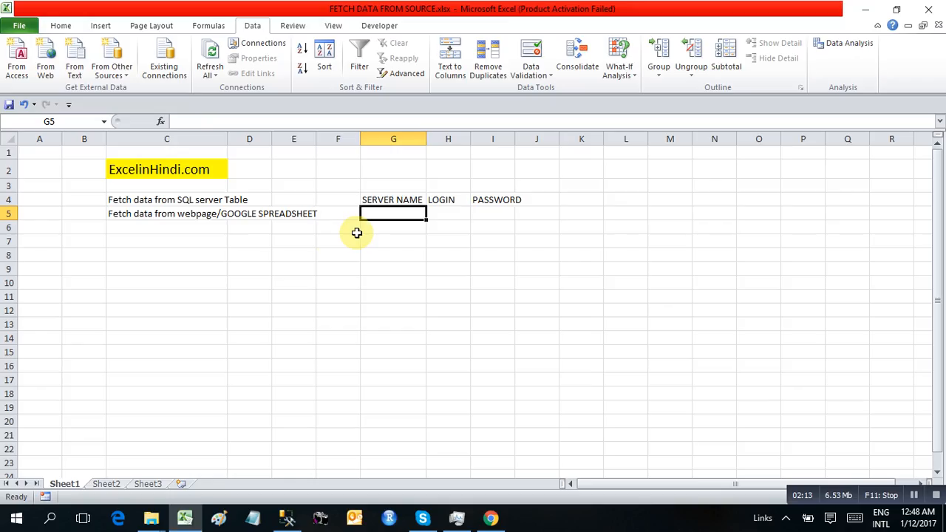
# With cell G9 selected, start the From SQL Server Data Connection Wizard from Excel's other sources.
pyautogui.click(366, 267)
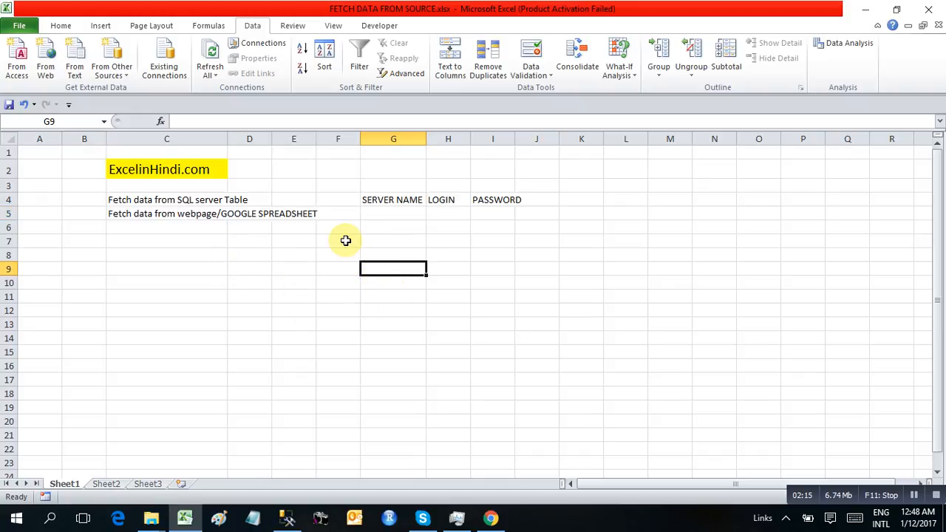
pyautogui.click(112, 72)
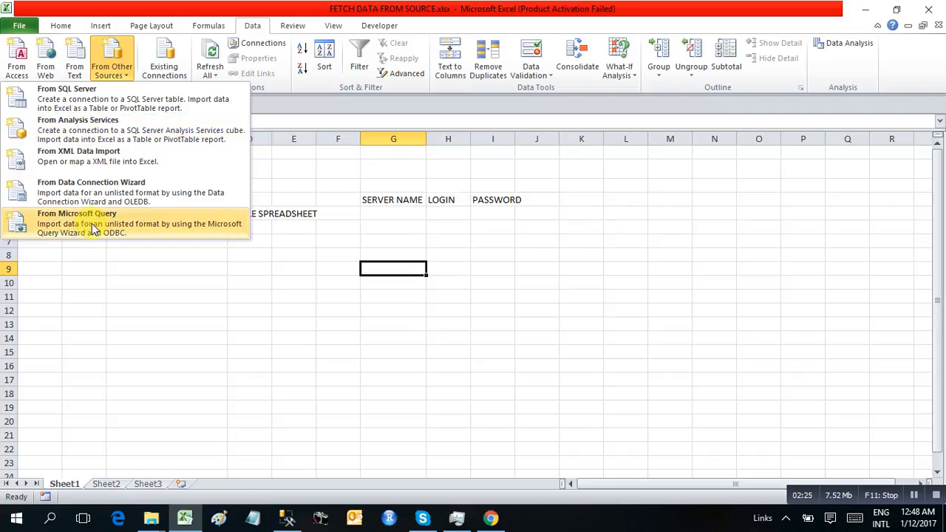
pyautogui.click(74, 100)
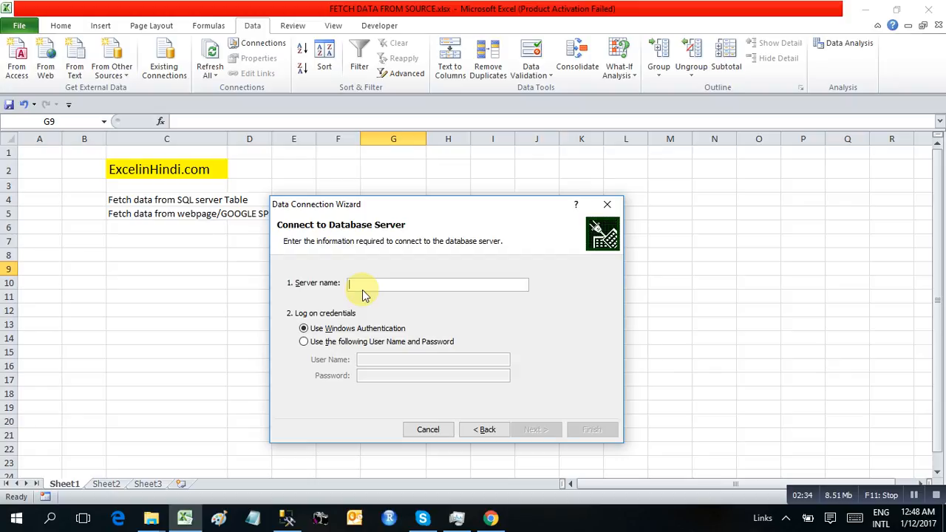
pyautogui.click(285, 517)
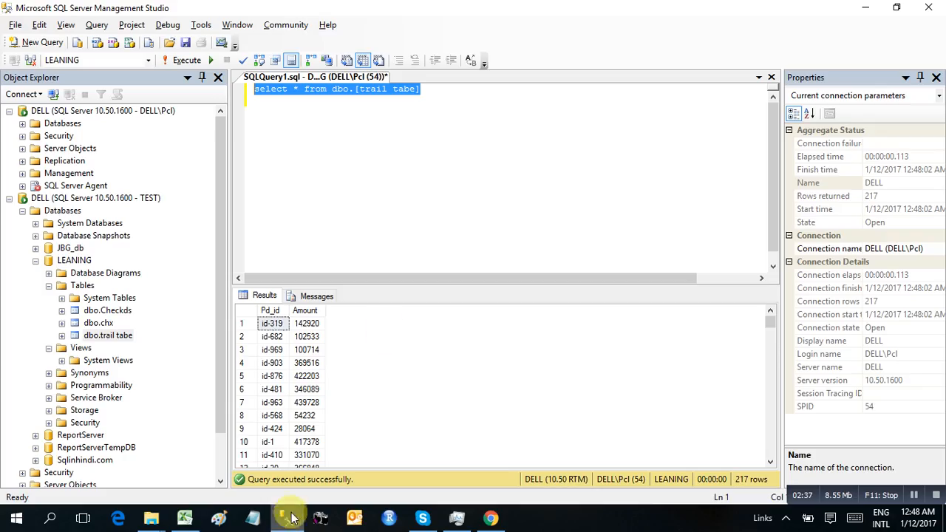
pyautogui.hotkey('alt', 'Tab')
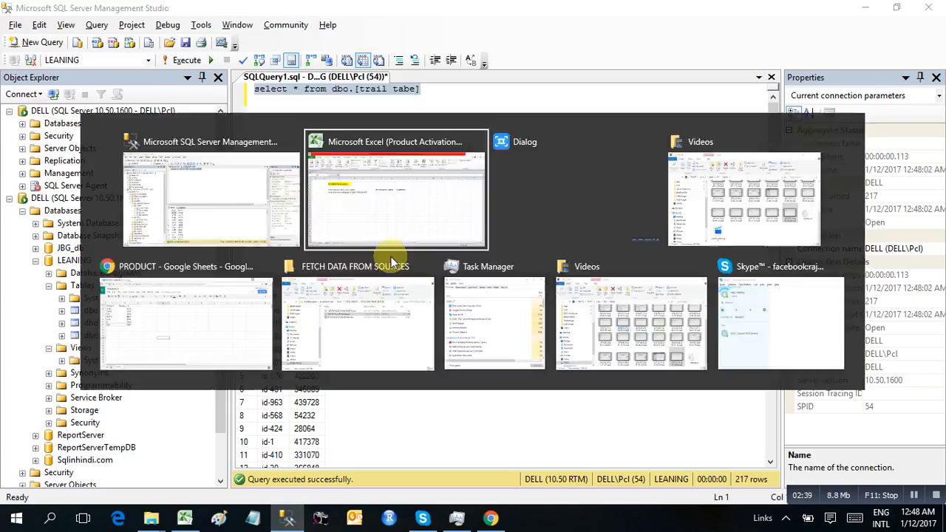
# Connect the wizard to server DELL using a SQL Server login name and password.
pyautogui.write('DELL')
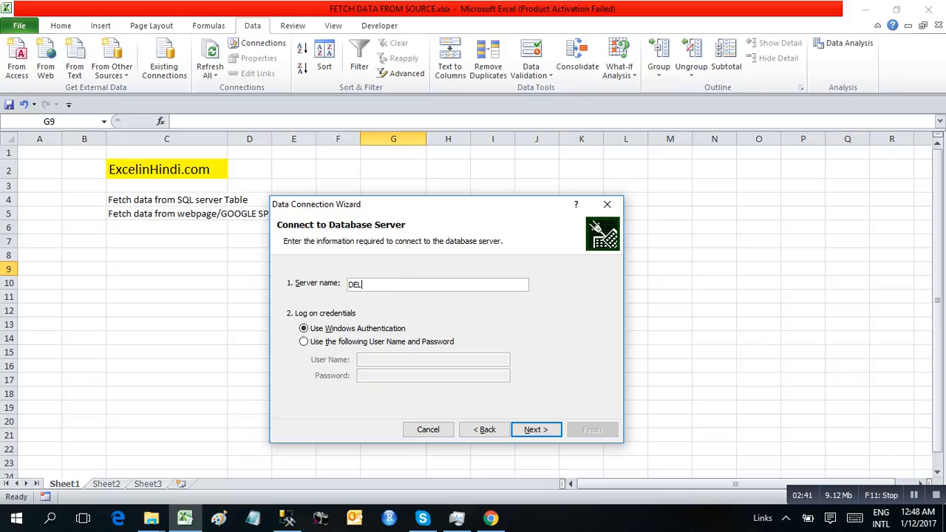
pyautogui.click(304, 343)
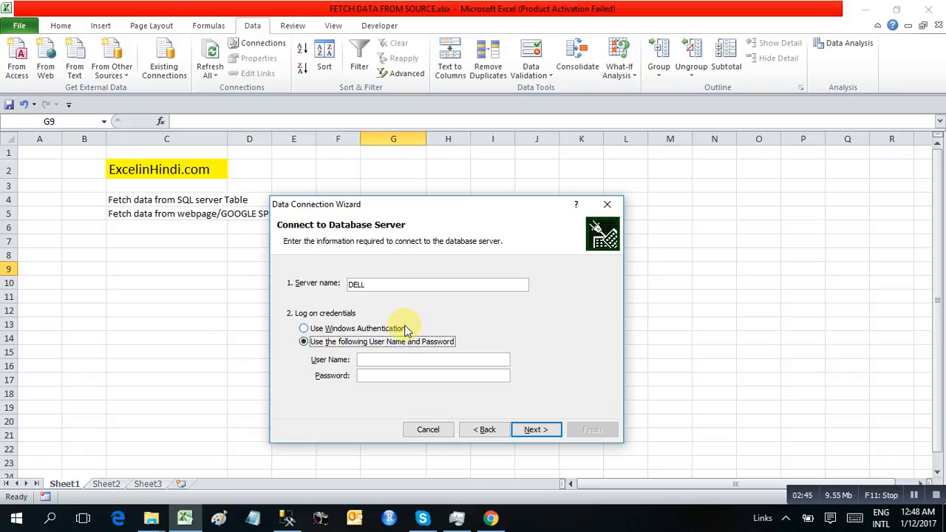
pyautogui.click(375, 361)
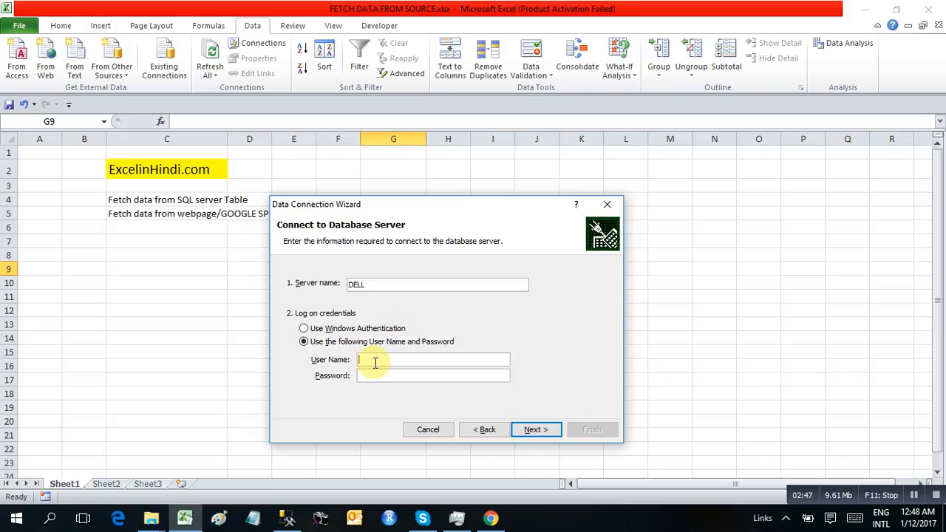
pyautogui.write('TEST')
pyautogui.press('Tab')
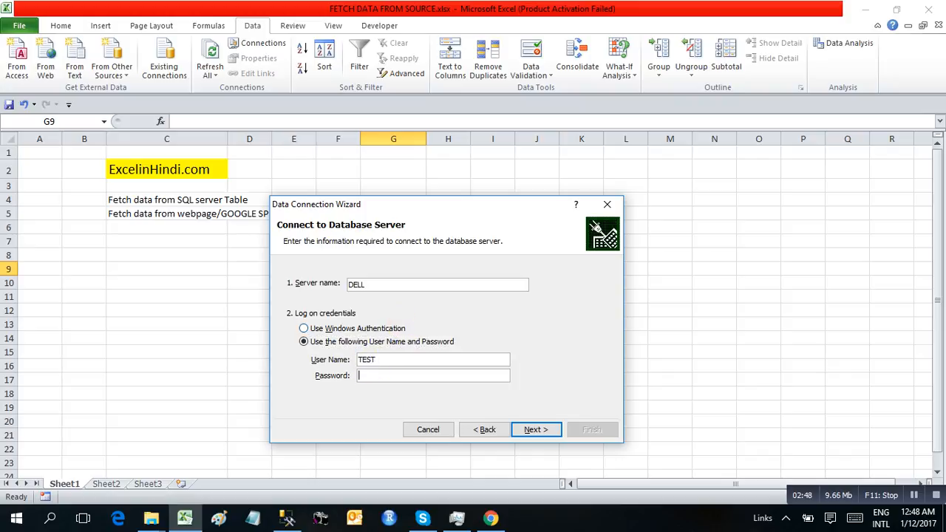
pyautogui.write('test')
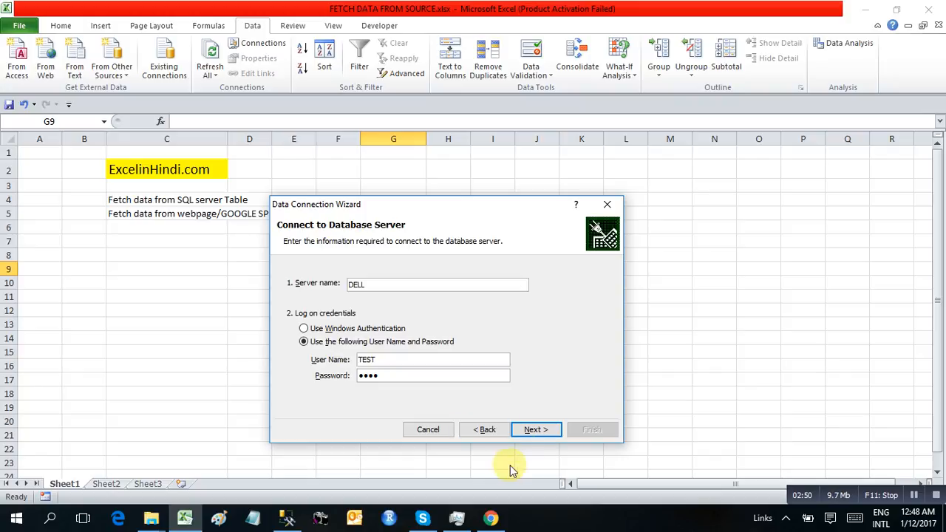
pyautogui.click(535, 430)
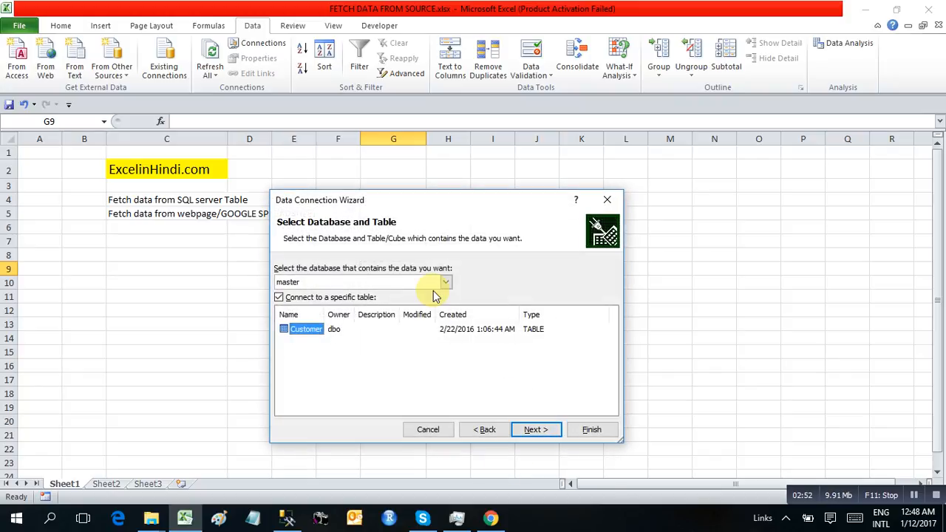
# Choose the LEANING database and its trail tabe table in the wizard.
pyautogui.click(339, 279)
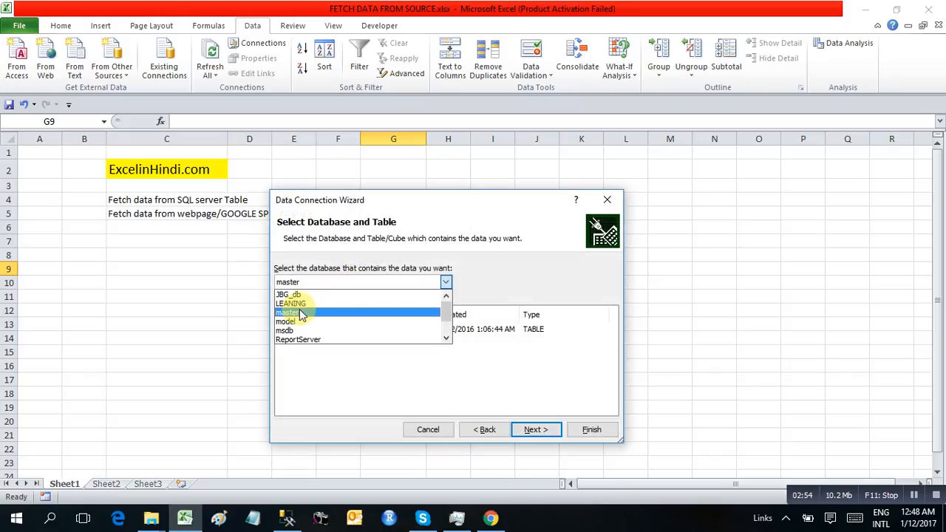
pyautogui.hotkey('alt', 'Tab')
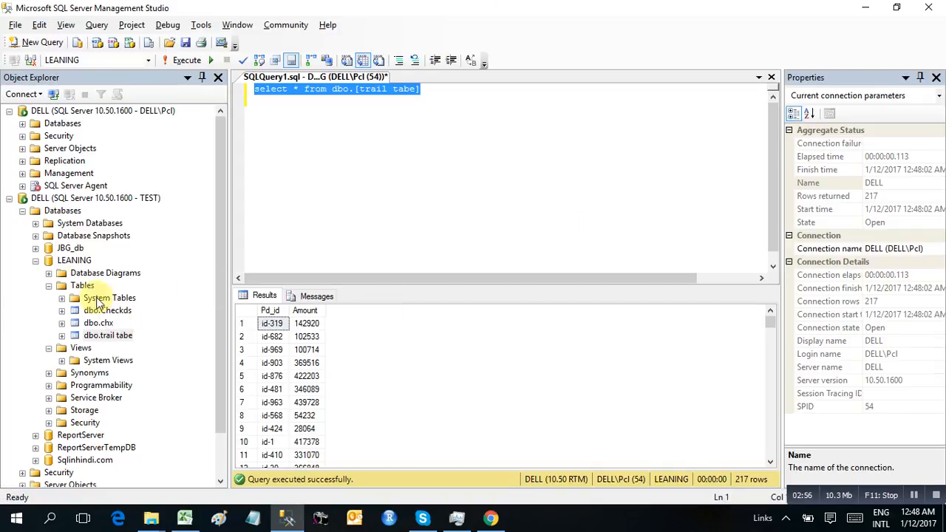
pyautogui.doubleClick(48, 260)
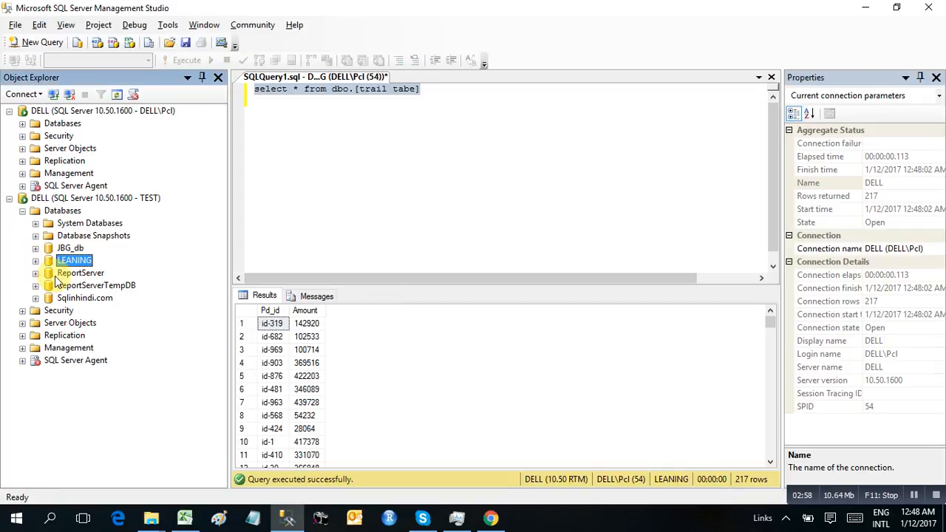
pyautogui.hotkey('alt', 'Tab')
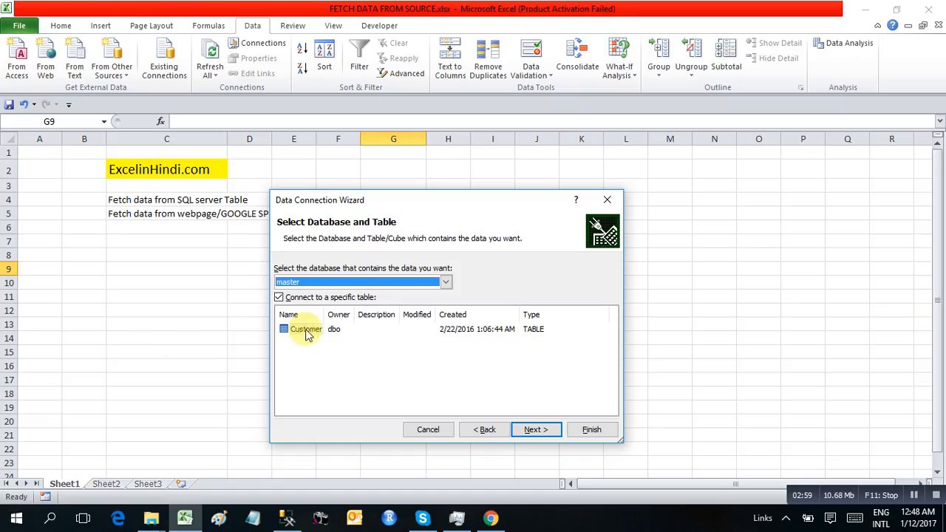
pyautogui.click(316, 283)
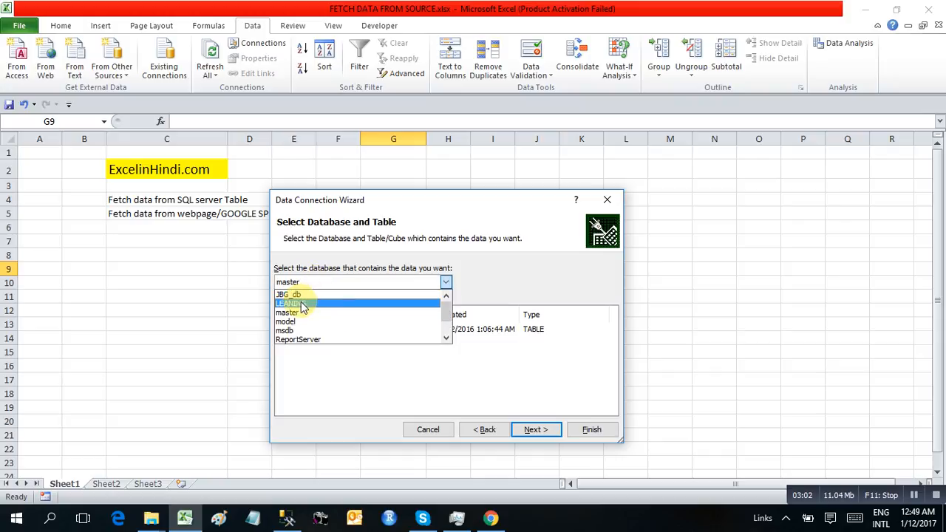
pyautogui.click(300, 304)
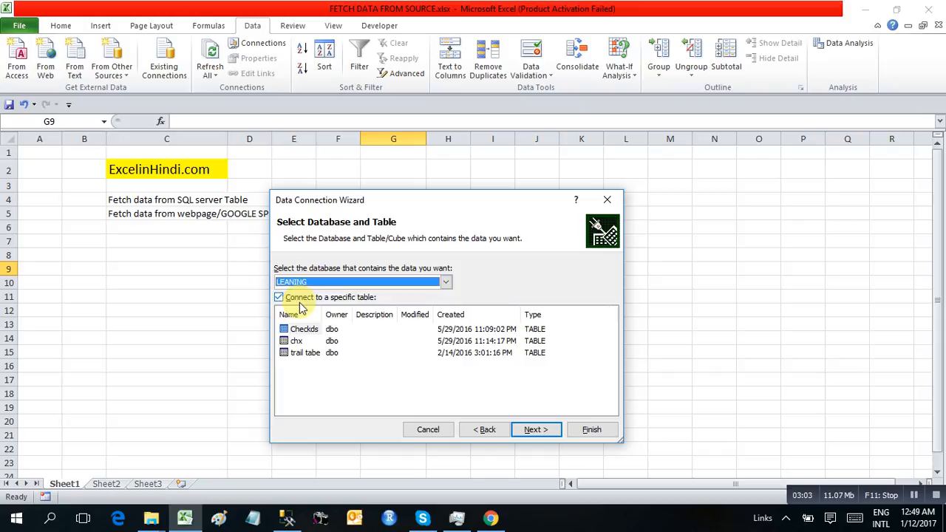
pyautogui.click(296, 353)
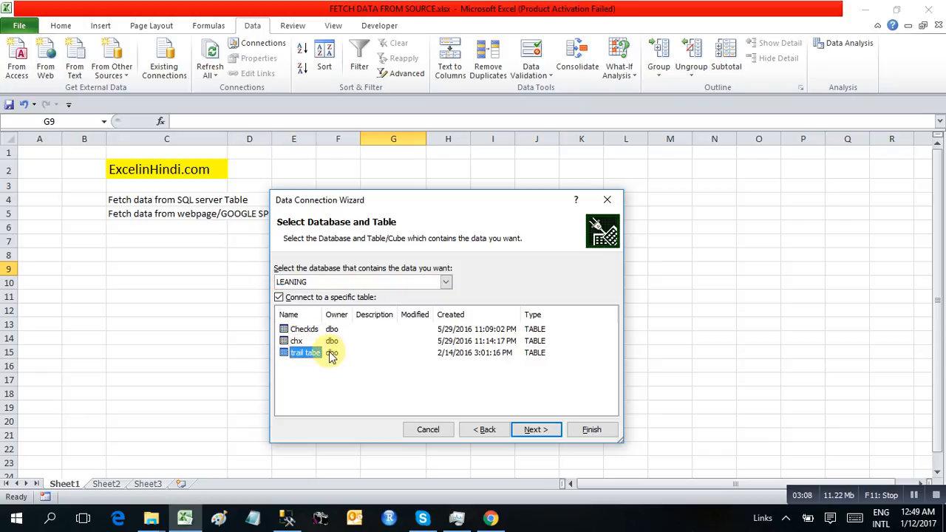
# Save the password in the connection file and finish, replacing the existing file.
pyautogui.click(538, 433)
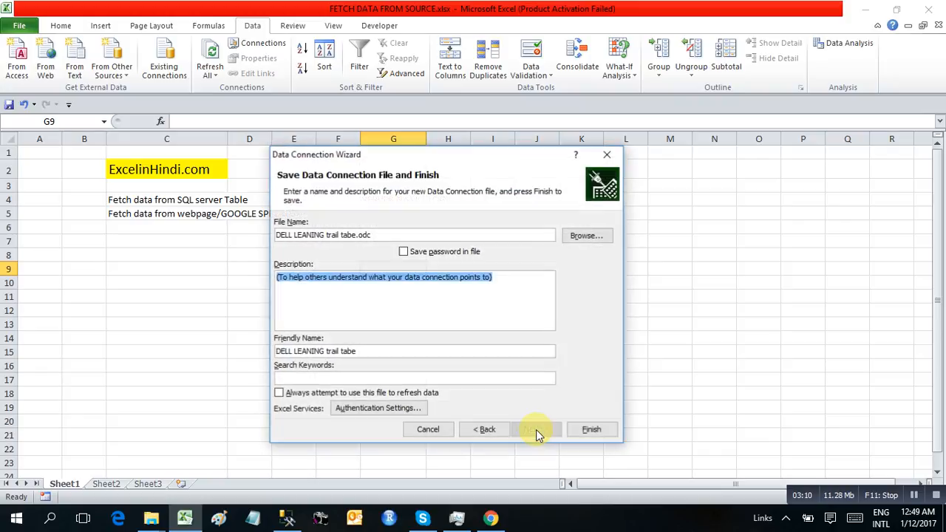
pyautogui.click(403, 252)
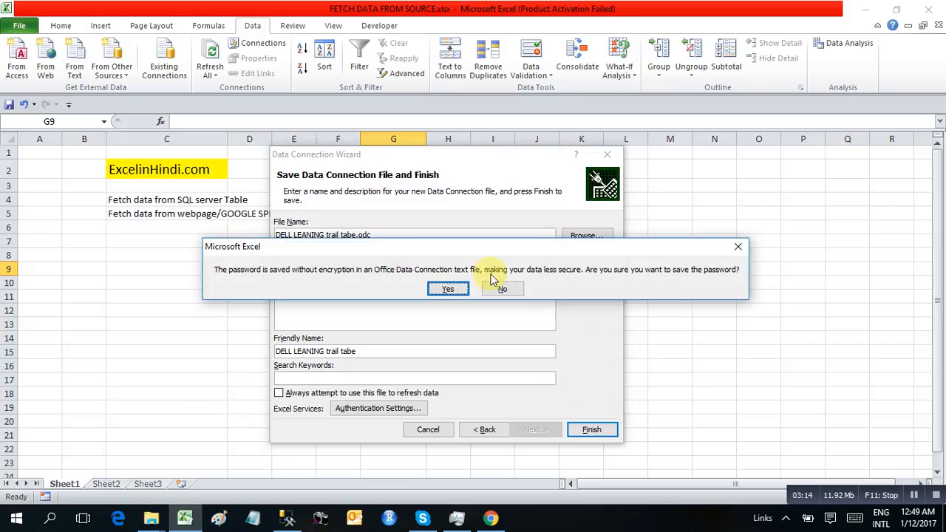
pyautogui.click(448, 289)
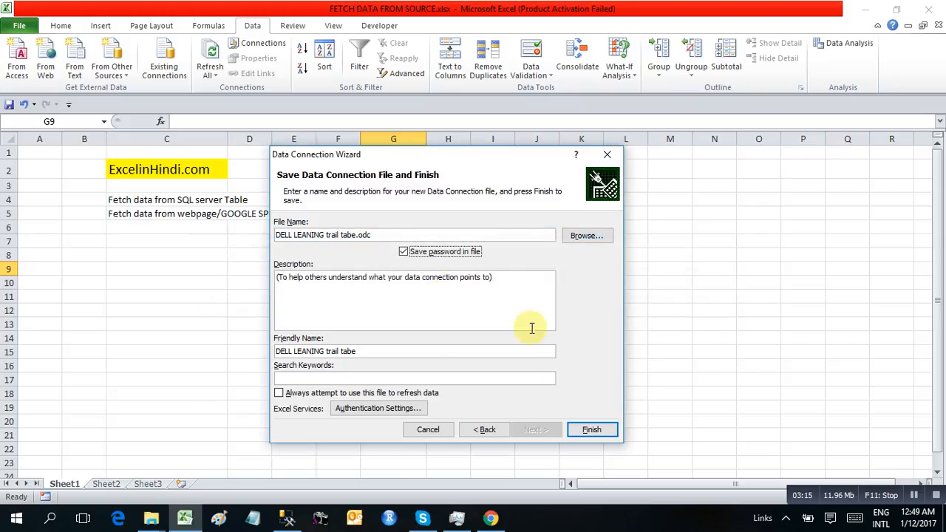
pyautogui.click(592, 430)
pyautogui.click(443, 289)
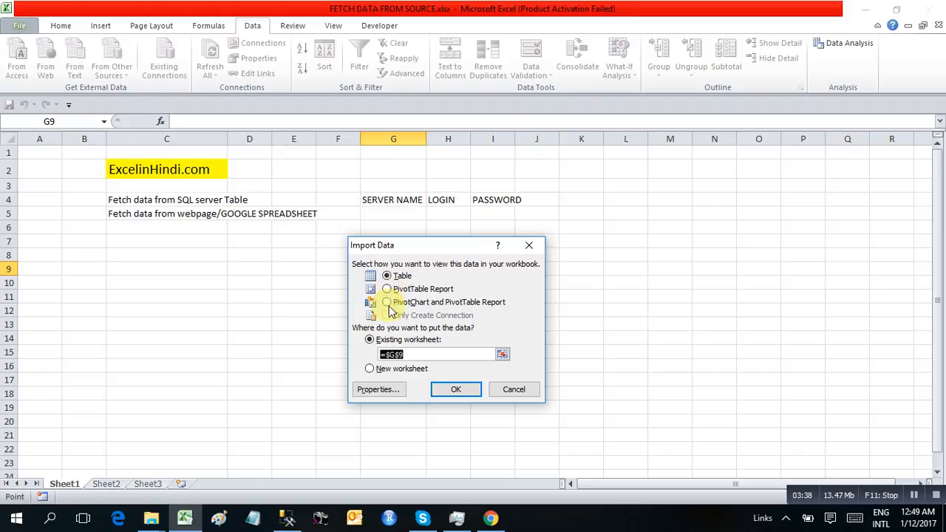
# Place the imported data on a New worksheet and bring up the connection properties.
pyautogui.click(379, 368)
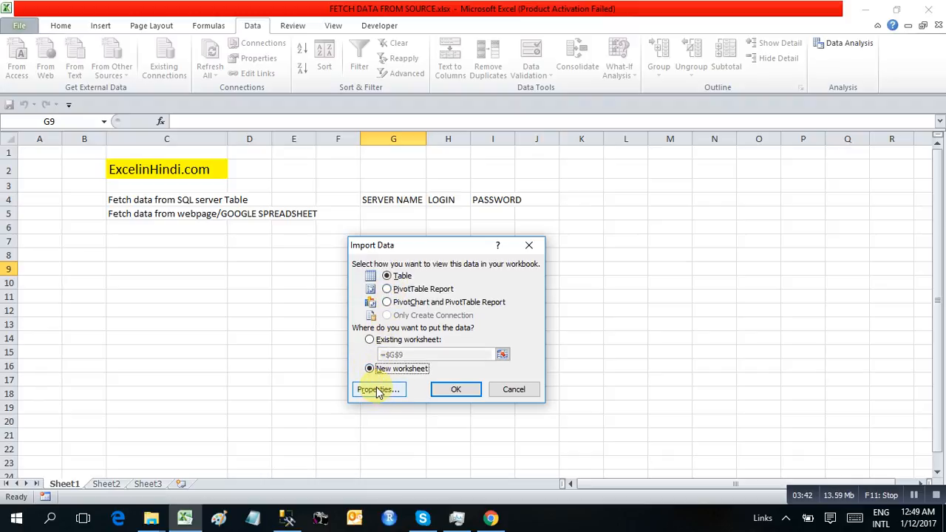
pyautogui.click(378, 390)
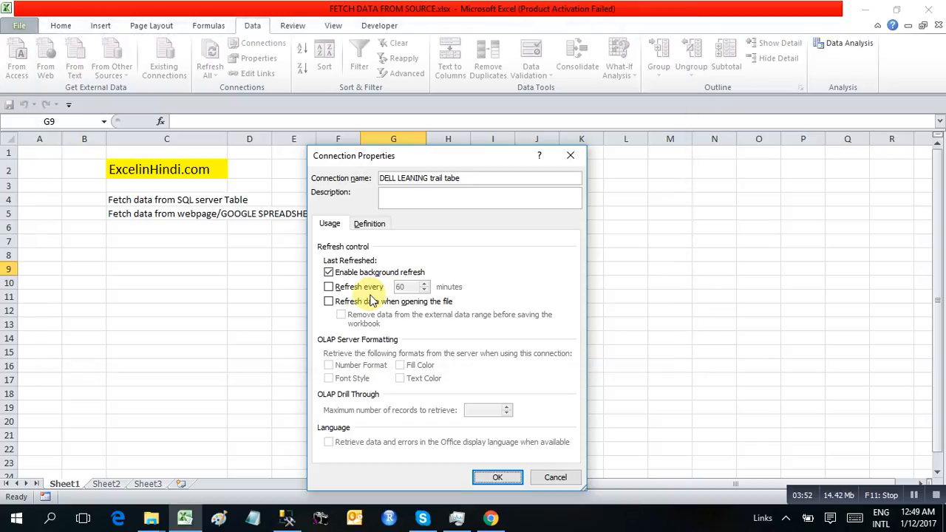
# Save the password with the connection and set its command type to SQL, leaving timed refresh off.
pyautogui.click(329, 286)
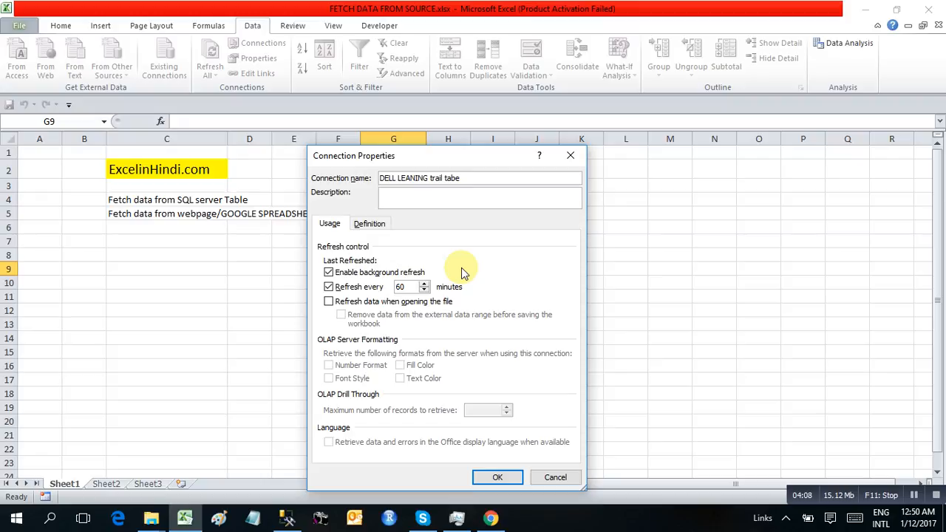
pyautogui.click(329, 288)
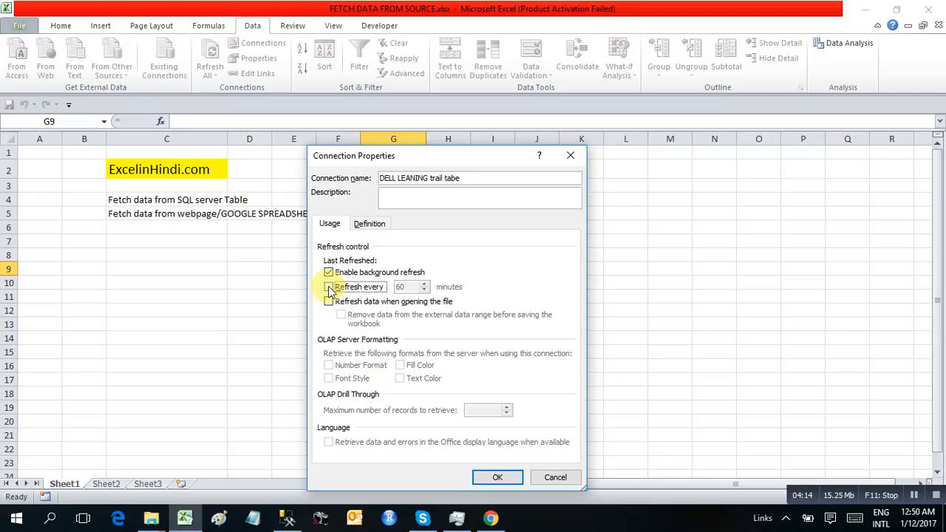
pyautogui.click(367, 225)
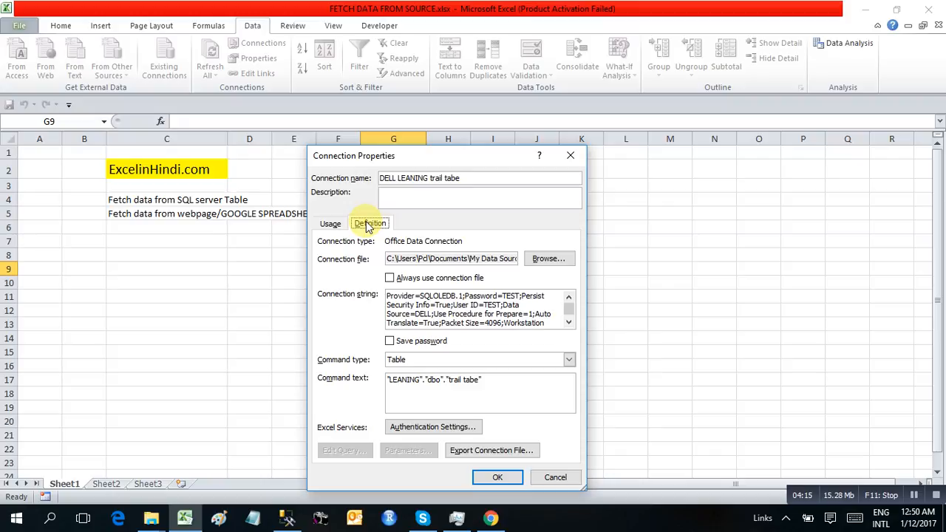
pyautogui.click(390, 342)
pyautogui.click(447, 294)
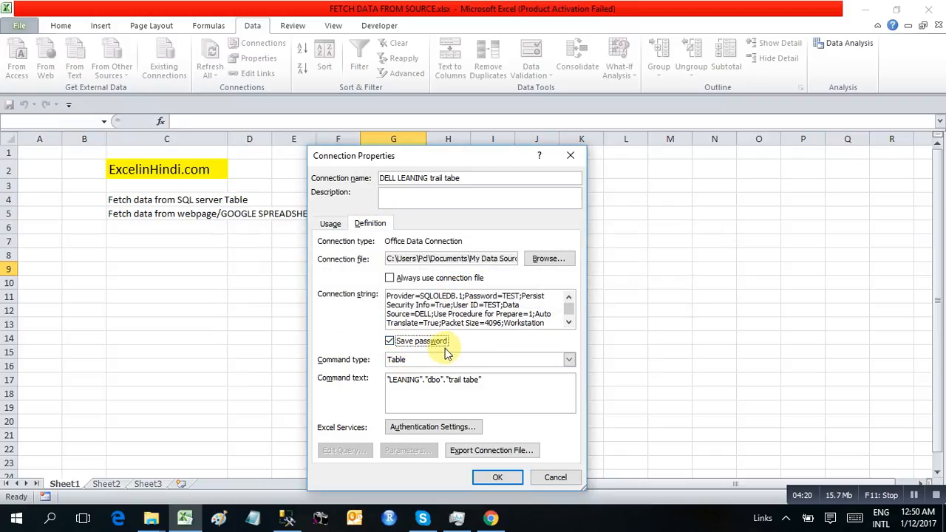
pyautogui.click(421, 360)
pyautogui.click(403, 374)
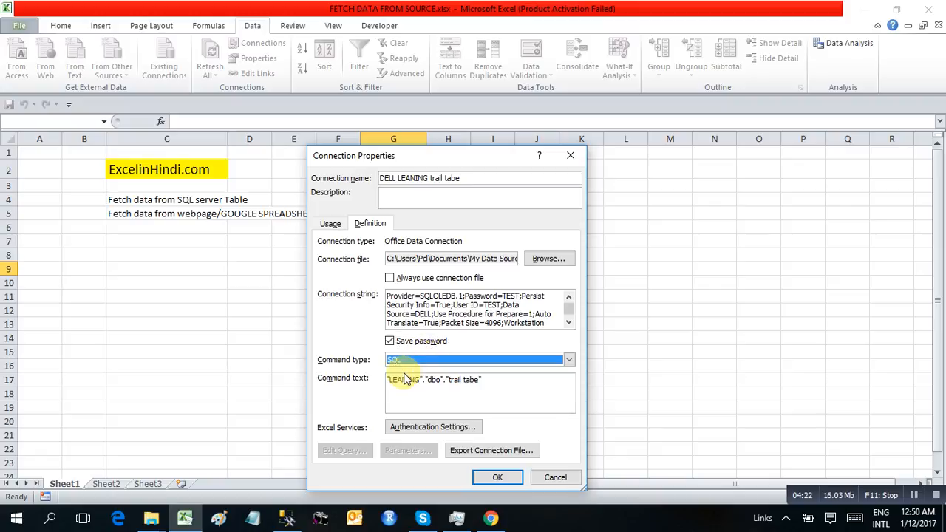
# Copy the select * from dbo.[trail tabe] query from Management Studio's editor.
pyautogui.moveTo(487, 380); pyautogui.dragTo(379, 384)
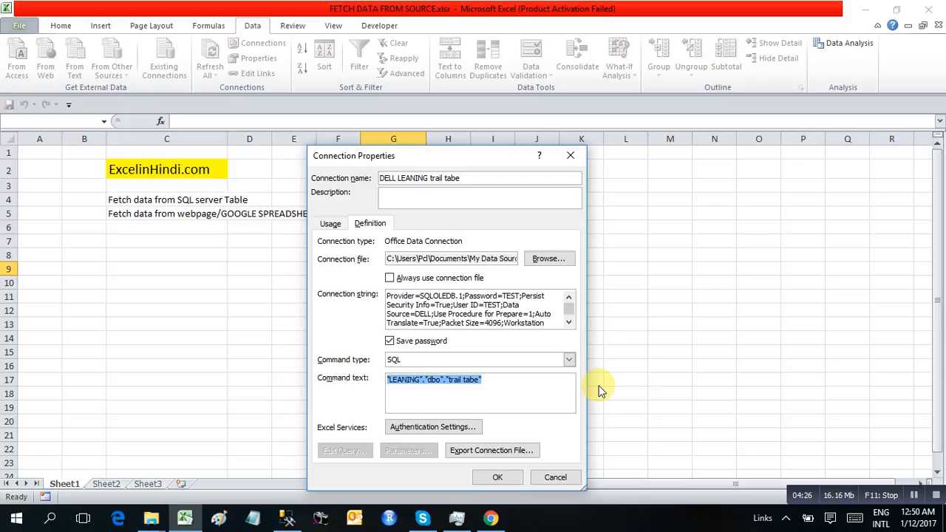
pyautogui.hotkey('ctrl', 'v')
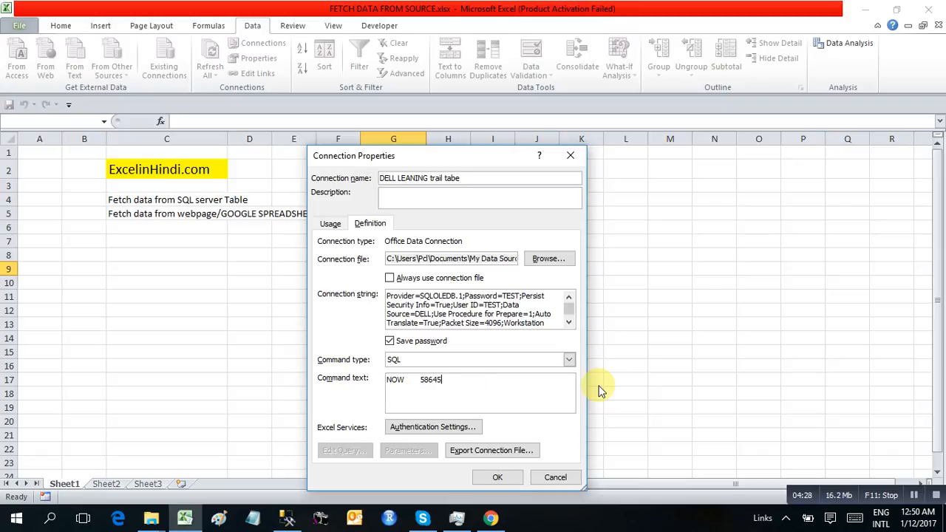
pyautogui.hotkey('ctrl', 'z')
pyautogui.hotkey('alt', 'Tab')
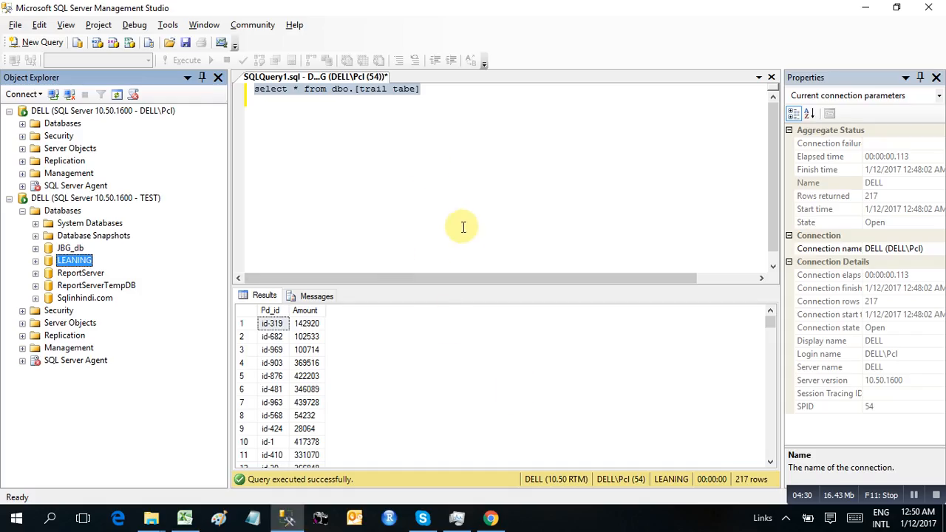
pyautogui.click(423, 89)
pyautogui.moveTo(248, 104); pyautogui.dragTo(253, 89)
pyautogui.hotkey('ctrl', 'c')
pyautogui.hotkey('alt', 'Tab')
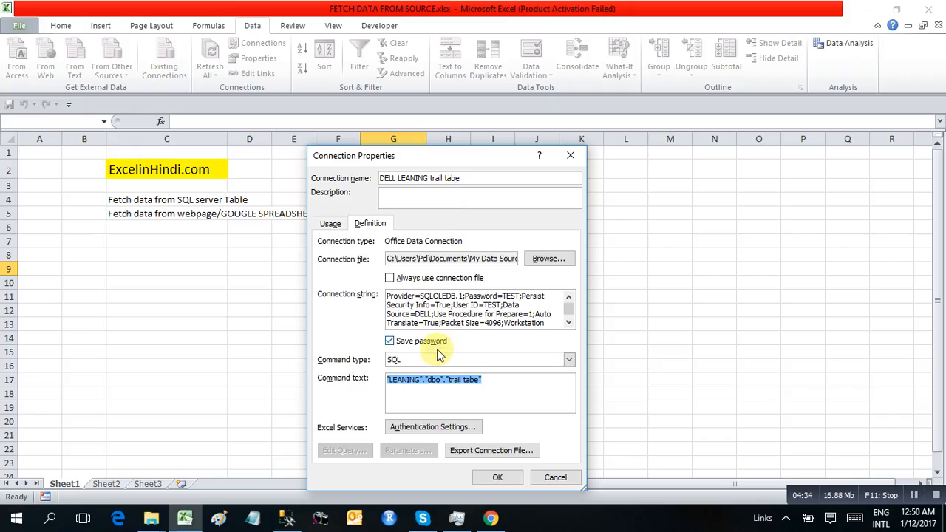
# Set the command text to select TOP 10 * from dbo.[trail tabe] and import into new Sheet9.
pyautogui.tripleClick(481, 379)
pyautogui.hotkey('ctrl', 'v')
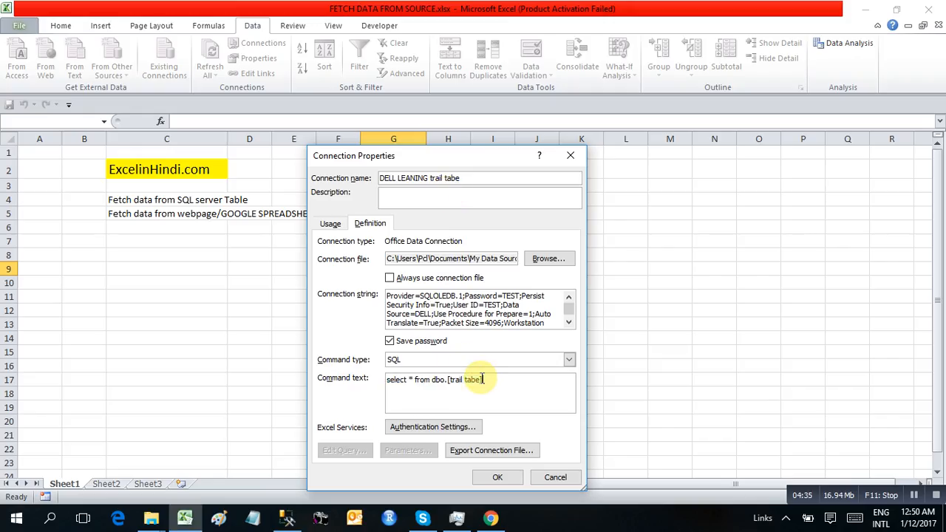
pyautogui.click(409, 380)
pyautogui.write('TOP ')
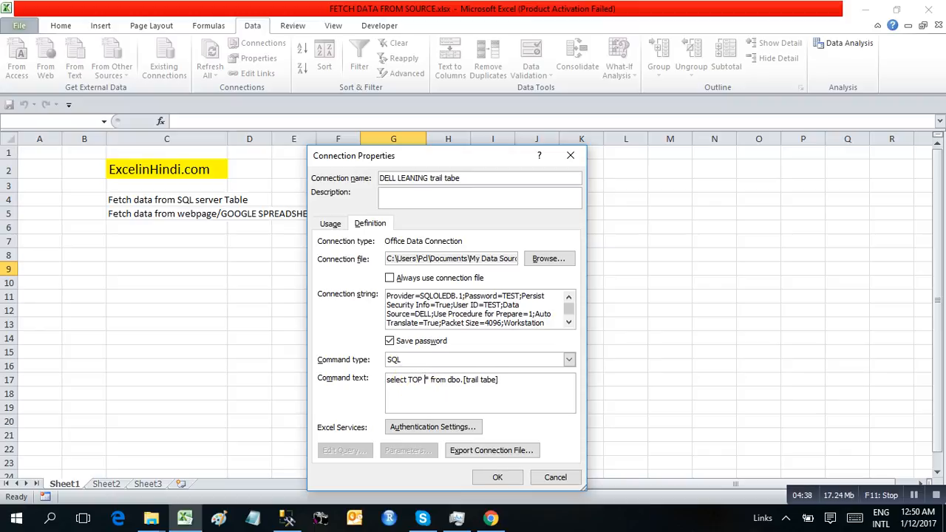
pyautogui.write('10')
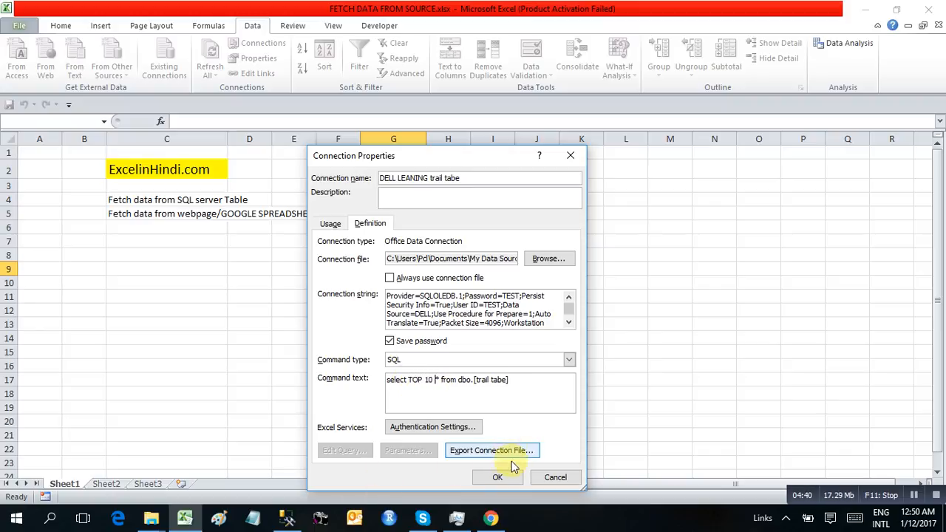
pyautogui.click(498, 477)
pyautogui.click(450, 300)
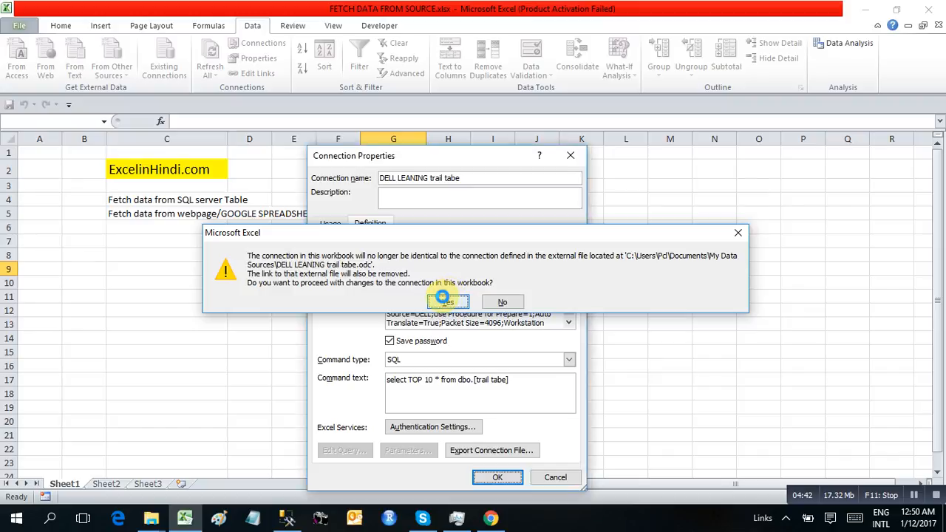
pyautogui.click(447, 393)
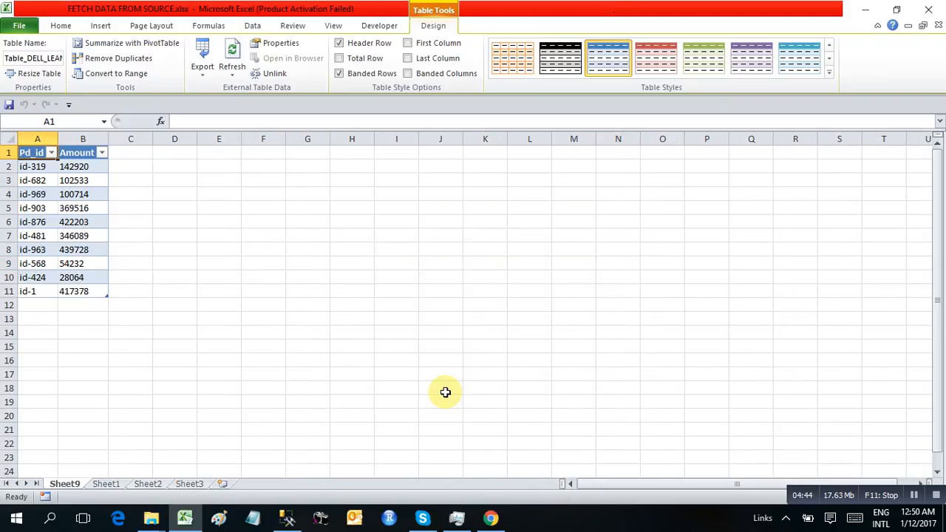
# Widen column A and delete TOP 10 from the table's command text so all rows load.
pyautogui.click(79, 207)
pyautogui.moveTo(58, 139); pyautogui.dragTo(82, 139)
pyautogui.click(64, 238)
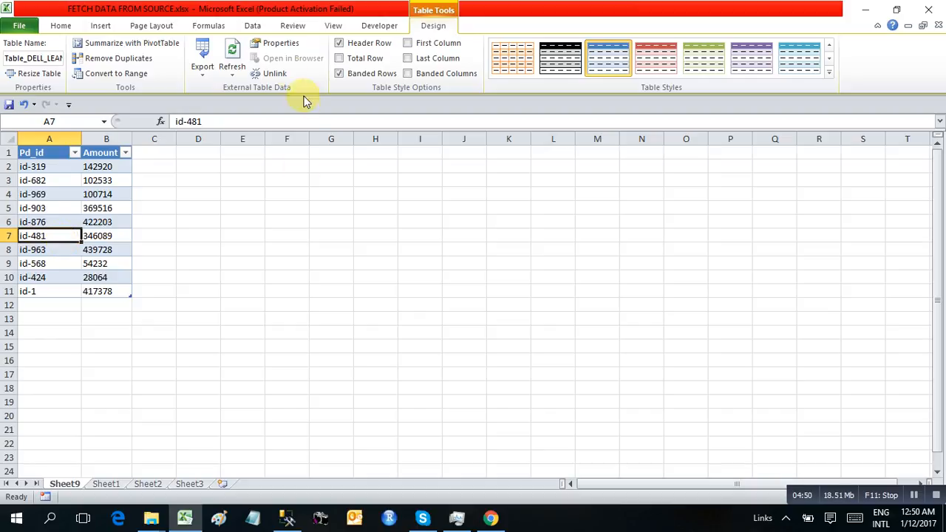
pyautogui.click(273, 42)
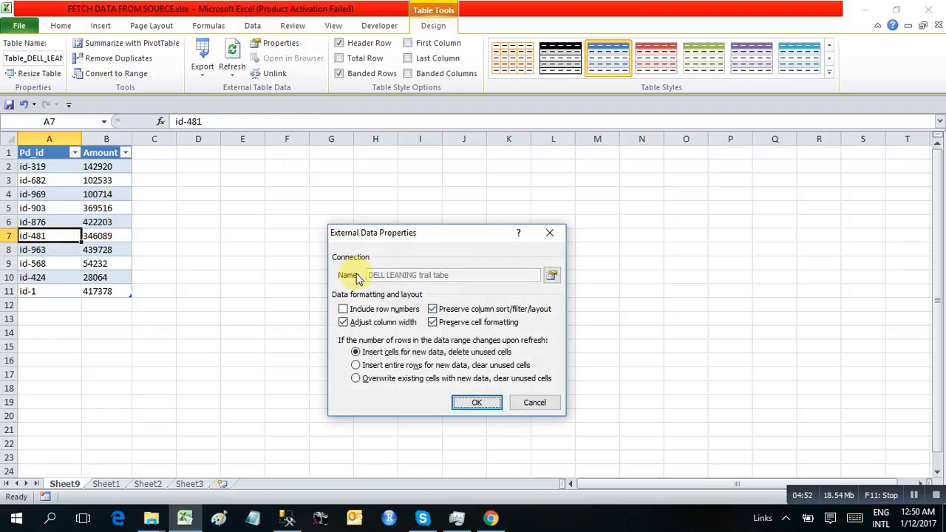
pyautogui.click(553, 276)
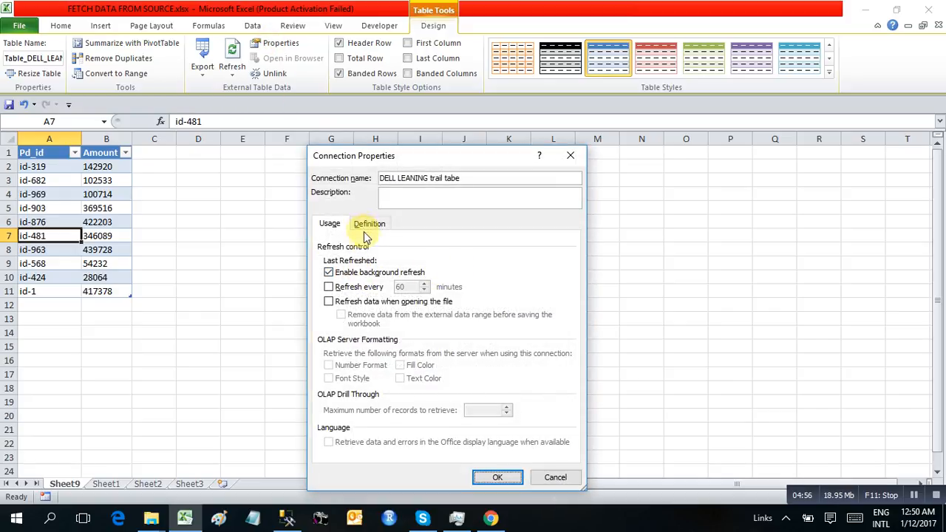
pyautogui.click(367, 226)
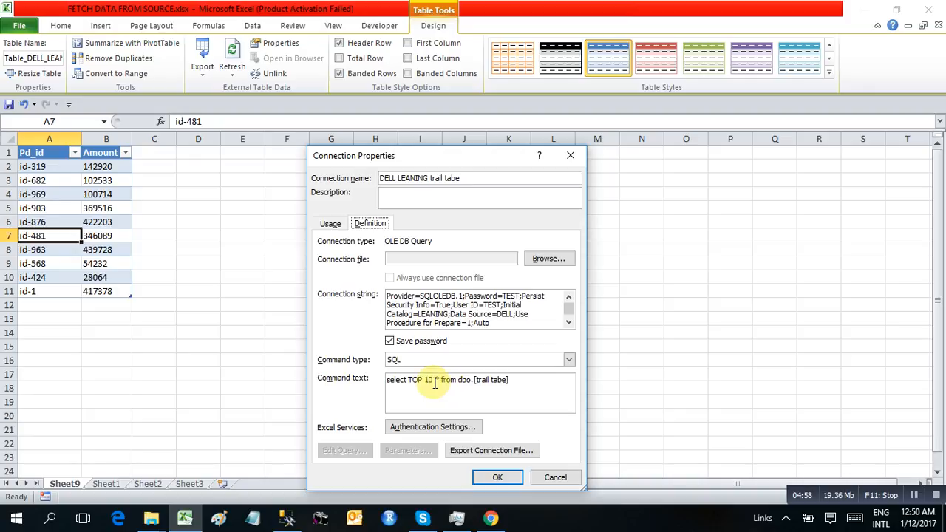
pyautogui.moveTo(434, 383); pyautogui.dragTo(410, 383)
pyautogui.press('BackSpace')
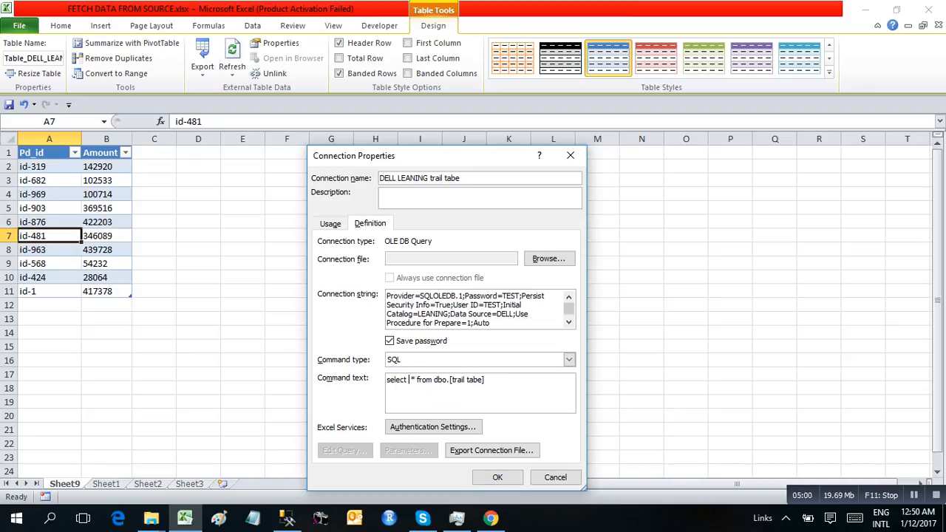
pyautogui.click(490, 477)
pyautogui.click(473, 403)
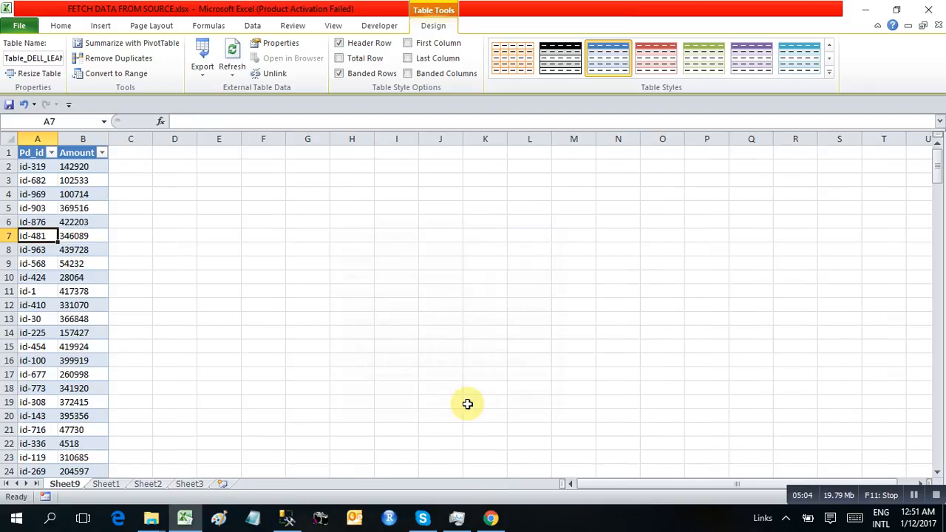
# Jump to the last data row (218) of the table's Pd_id and Amount columns.
pyautogui.click(77, 250)
pyautogui.hotkey('ctrl', 'Down')
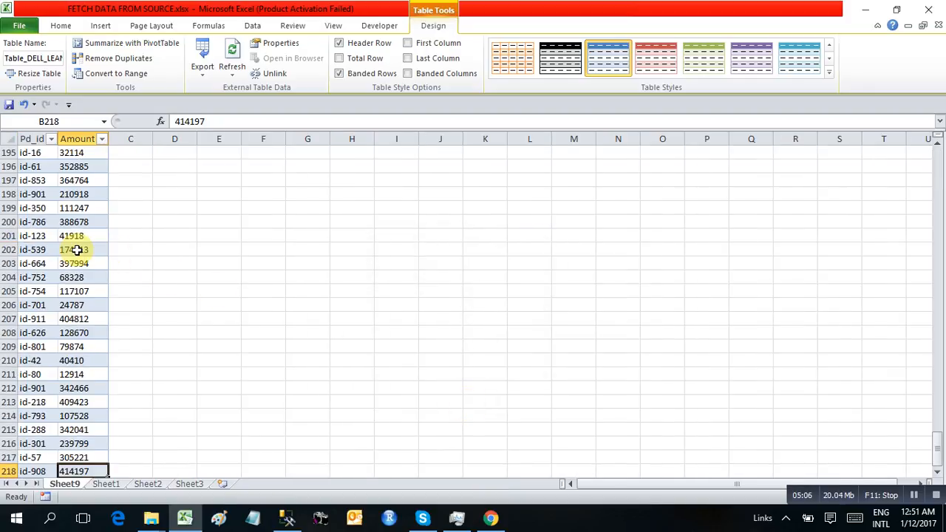
pyautogui.press('Down')
pyautogui.press('Up')
pyautogui.hotkey('ctrl', 'Up')
pyautogui.press('Down')
pyautogui.press('Left')
pyautogui.hotkey('ctrl', 'Down')
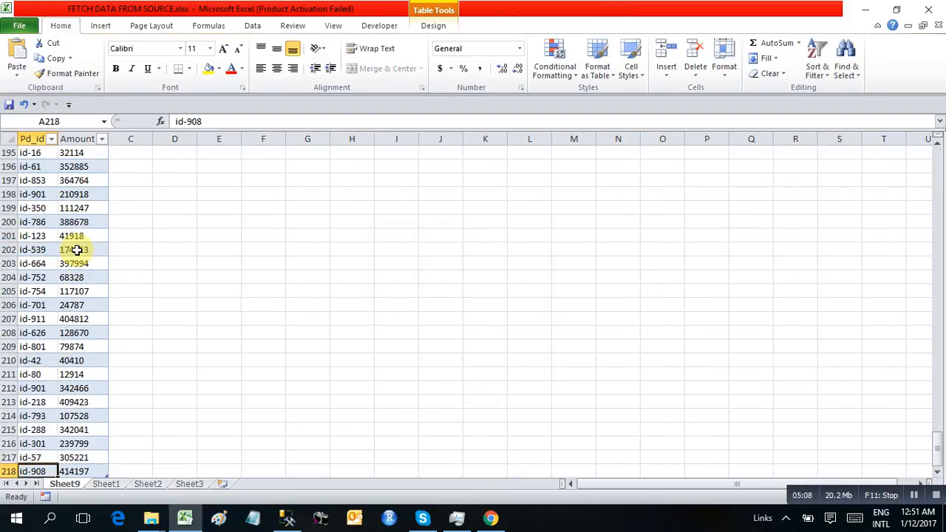
pyautogui.press('Down')
pyautogui.press('Up')
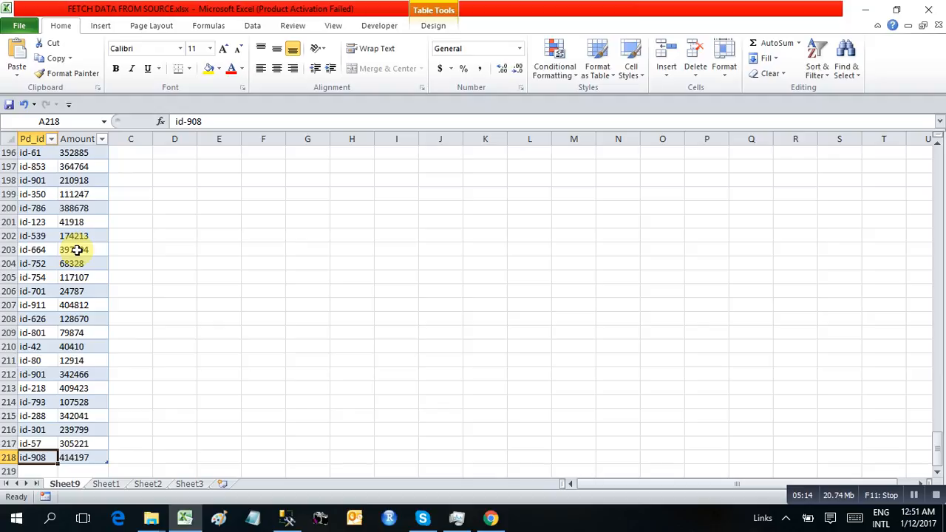
# Delete rows 216–218 (id-301, id-57, id-908) so the table ends at row 215.
pyautogui.hotkey('shift', 'Up')
pyautogui.hotkey('shift', 'Up')
pyautogui.hotkey('shift', 'Right')
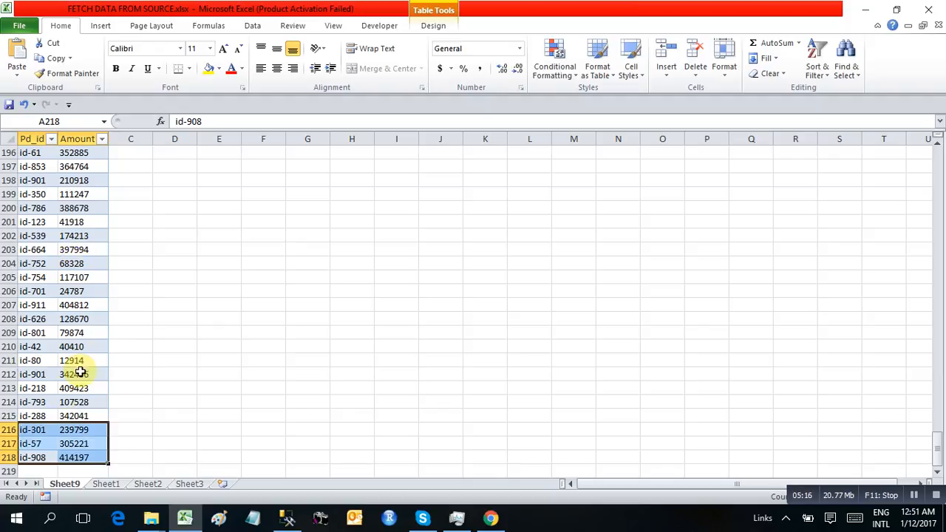
pyautogui.hotkey('shift', 'space')
pyautogui.rightClick(55, 448)
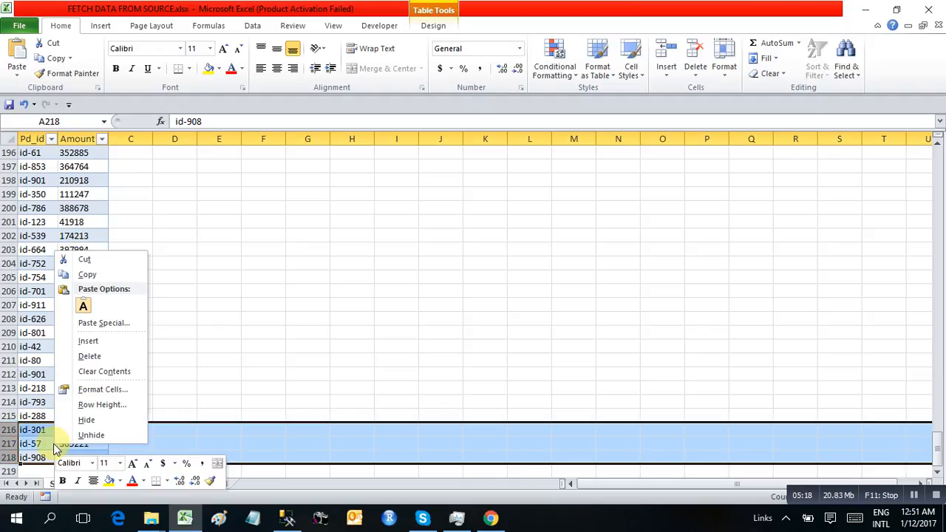
pyautogui.click(87, 355)
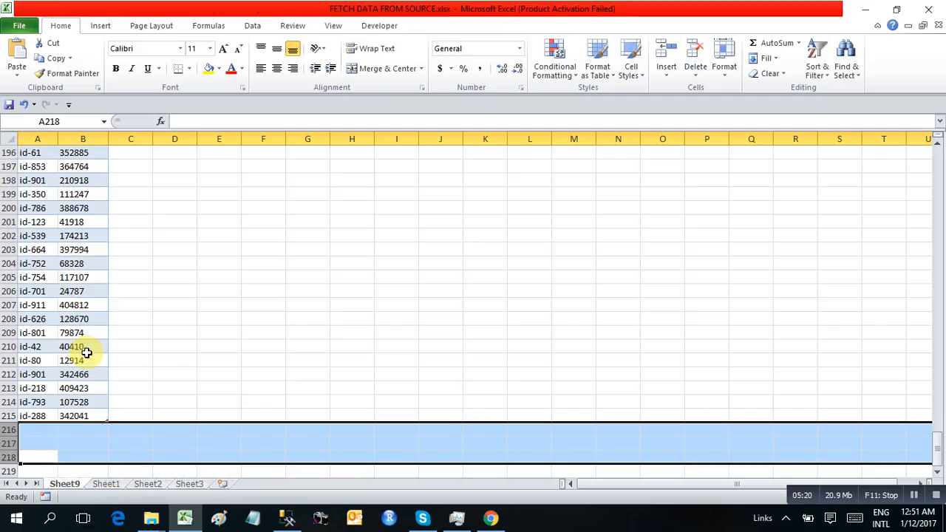
pyautogui.click(53, 402)
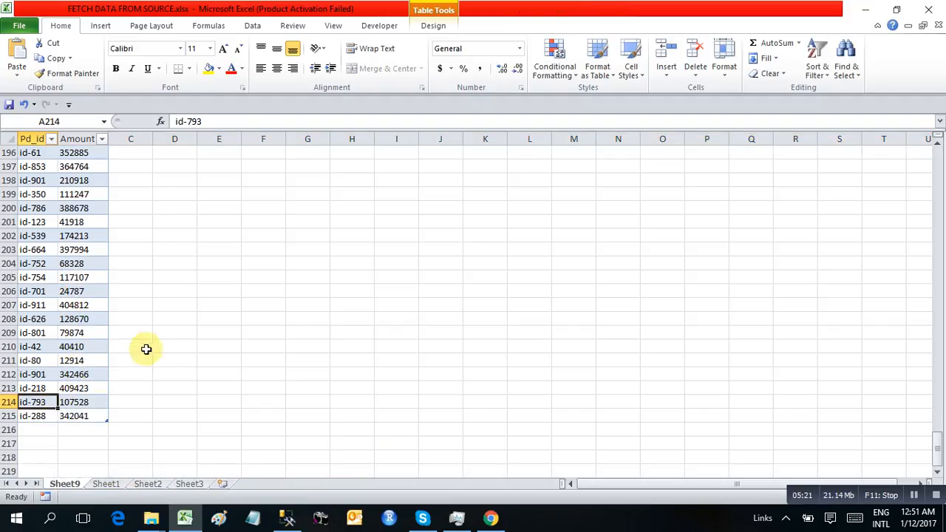
# Refresh the Sheet9 table twice from SQL Server to bring back the deleted rows.
pyautogui.rightClick(79, 305)
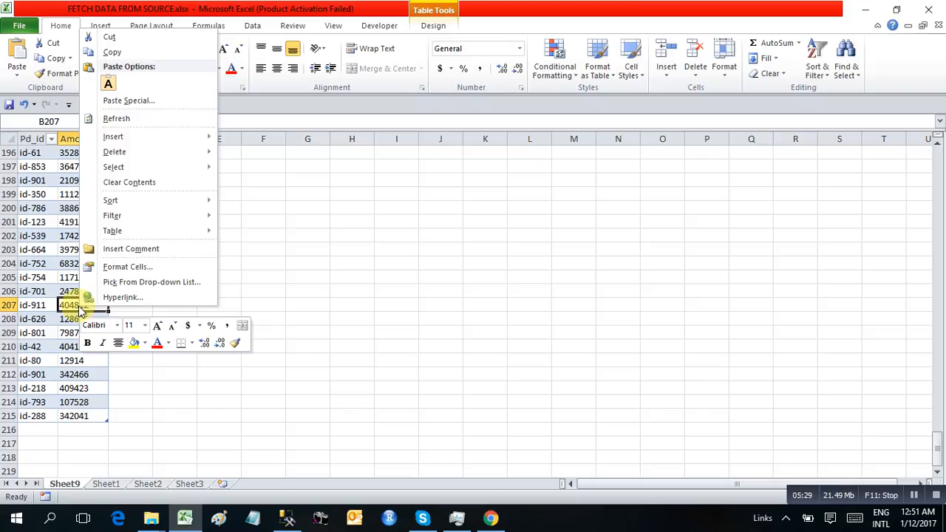
pyautogui.click(142, 119)
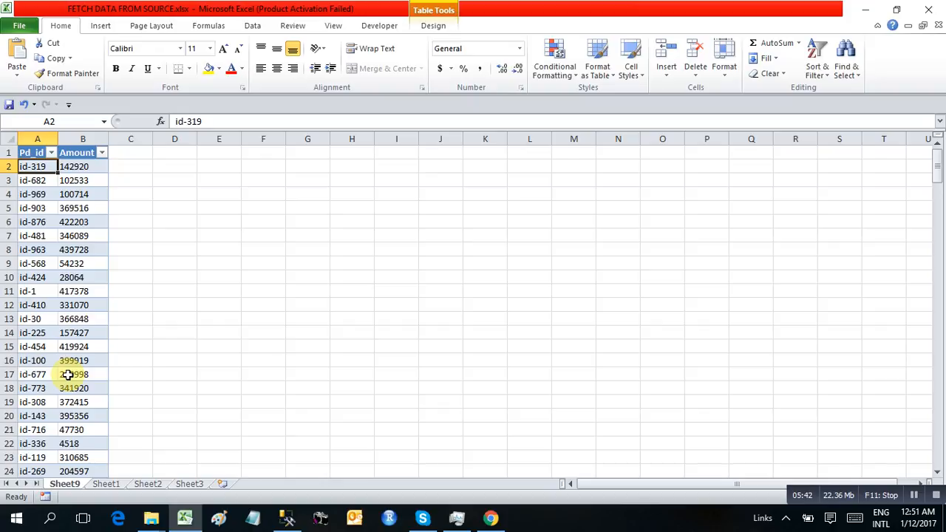
pyautogui.rightClick(51, 279)
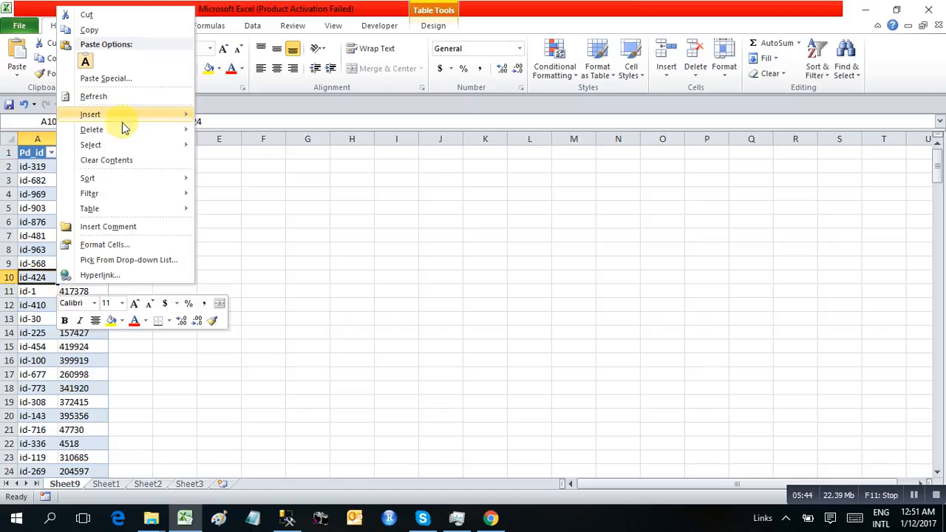
pyautogui.click(93, 97)
pyautogui.click(74, 236)
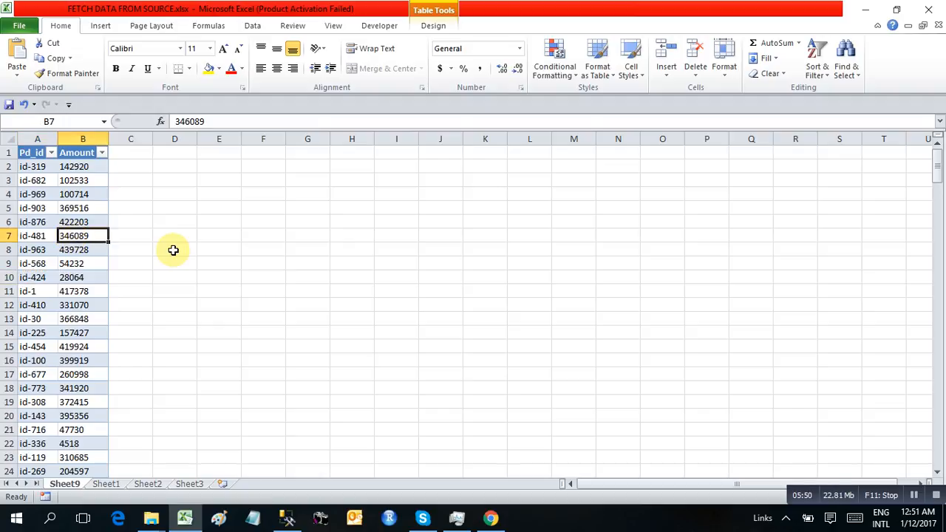
# Return to Sheet1's Google spreadsheet note in C5 and switch to Chrome.
pyautogui.click(102, 486)
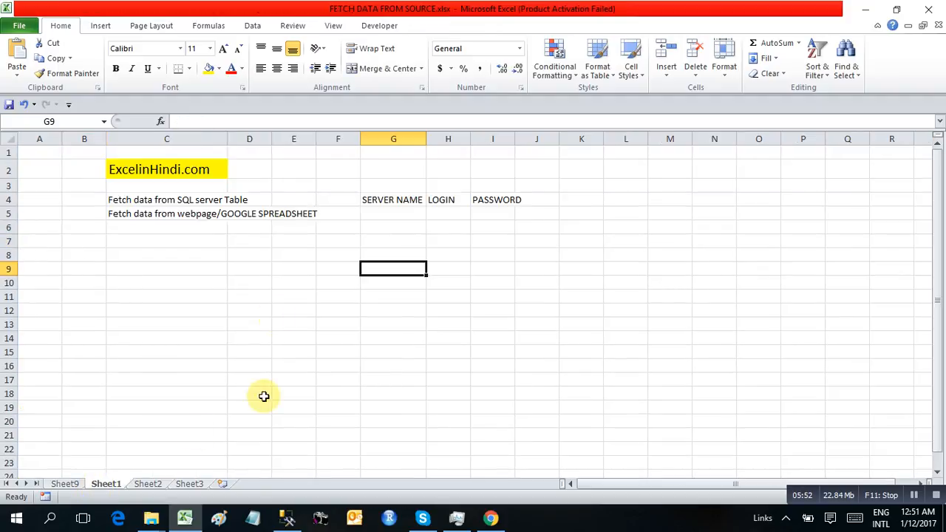
pyautogui.click(147, 213)
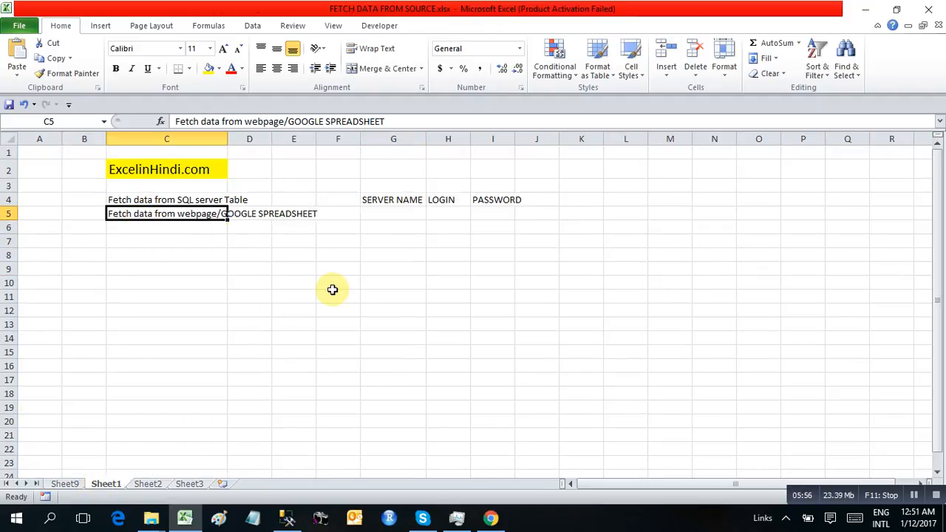
pyautogui.click(491, 518)
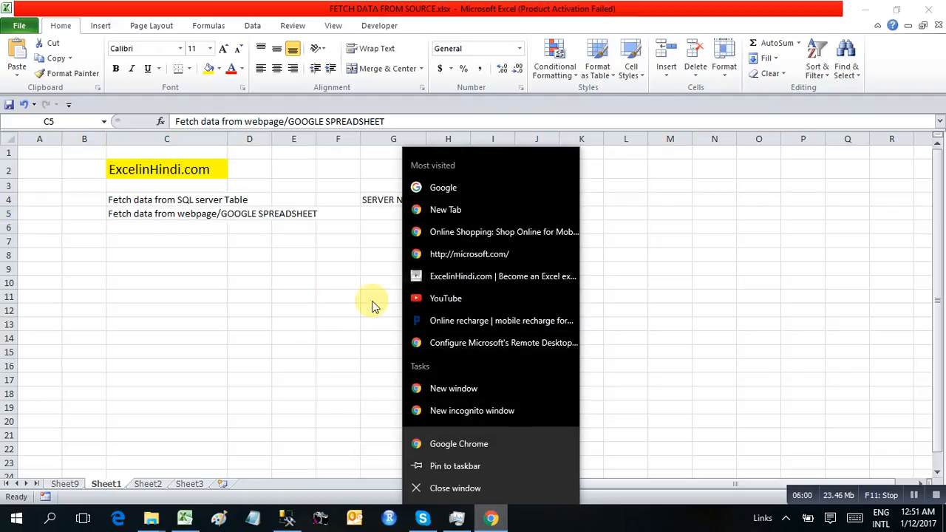
pyautogui.click(299, 335)
# Open the Publish to the web settings for the PRODUCT spreadsheet in Google Sheets.
pyautogui.click(491, 518)
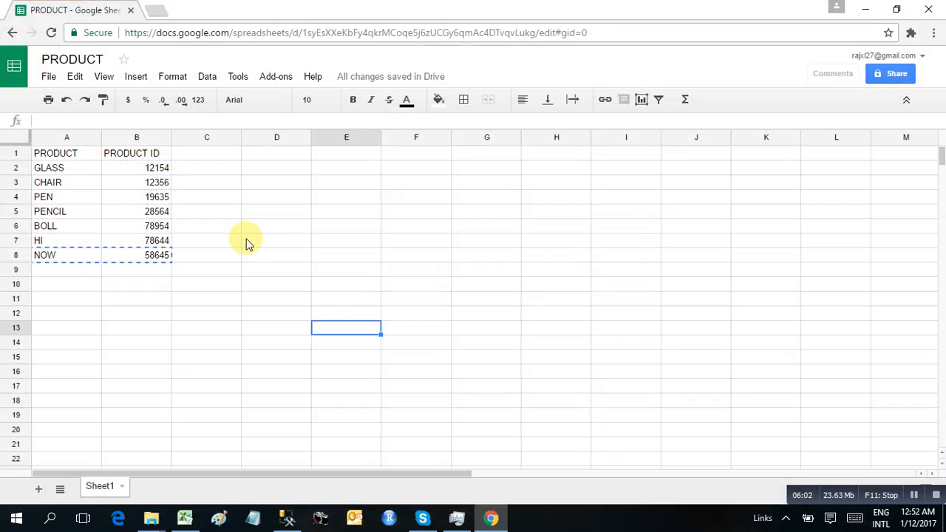
pyautogui.click(90, 172)
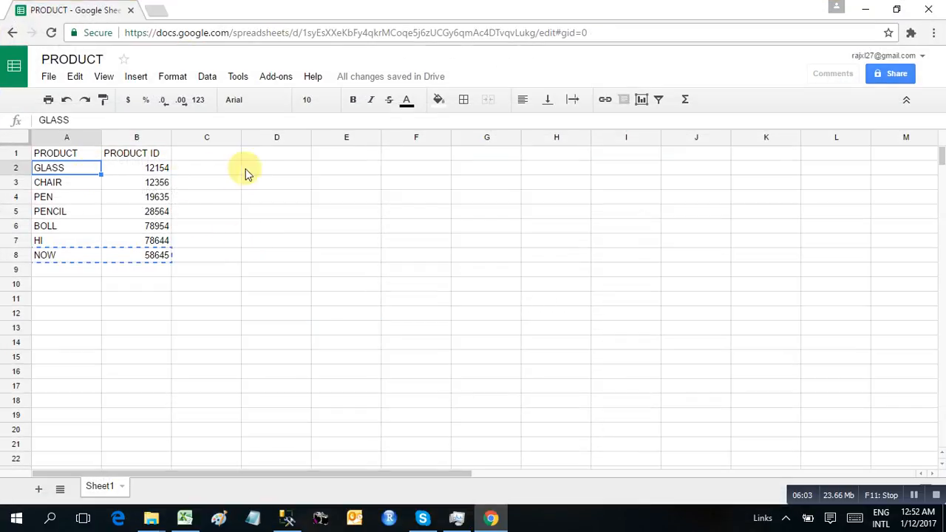
pyautogui.click(48, 78)
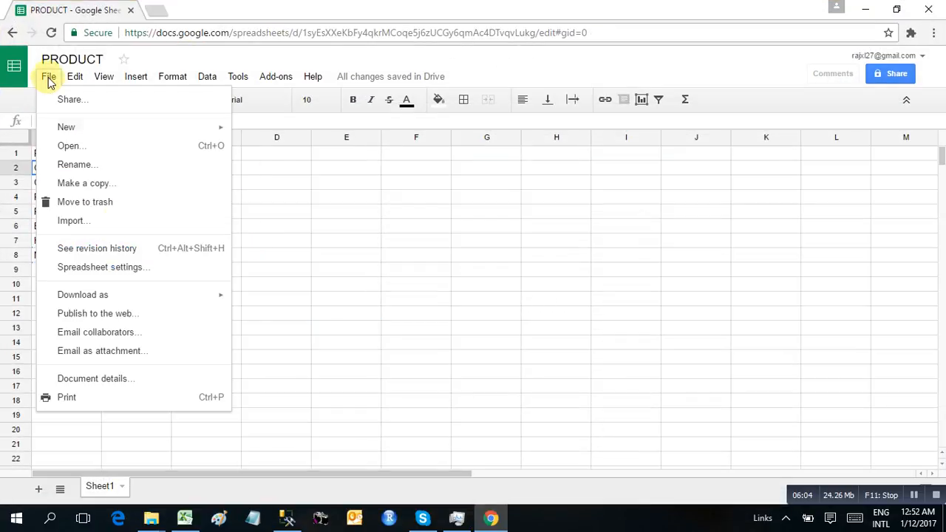
pyautogui.click(97, 317)
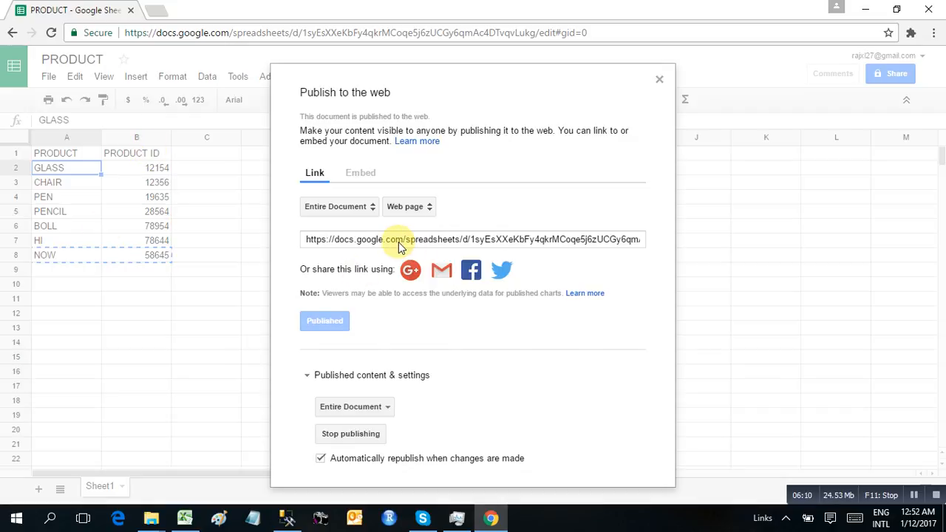
# Copy the published web link, close publishing, and select cell C10 in Excel.
pyautogui.click(399, 241)
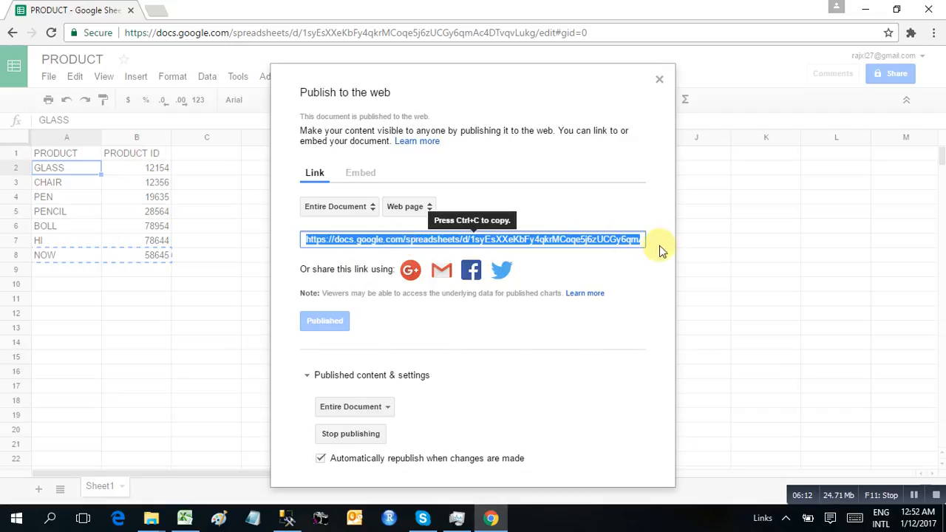
pyautogui.hotkey('ctrl', 'c')
pyautogui.click(659, 78)
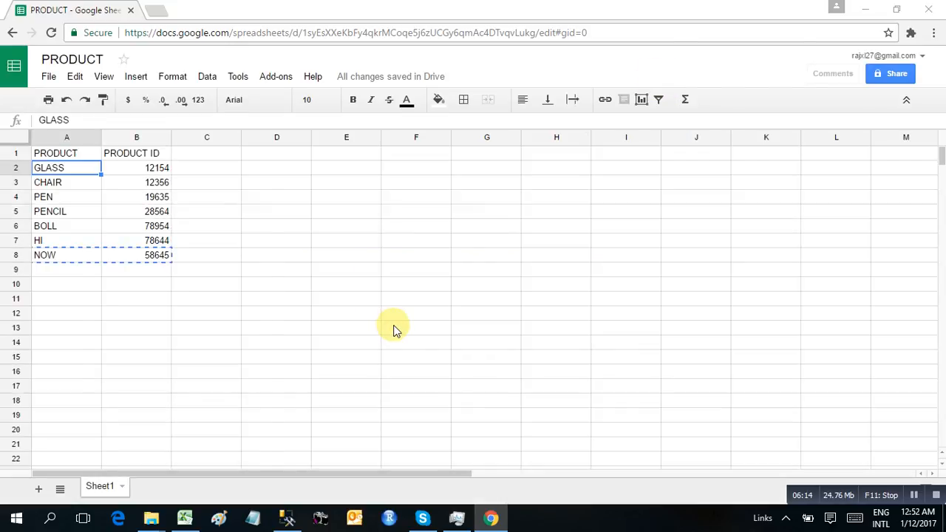
pyautogui.hotkey('alt', 'Tab')
pyautogui.click(225, 277)
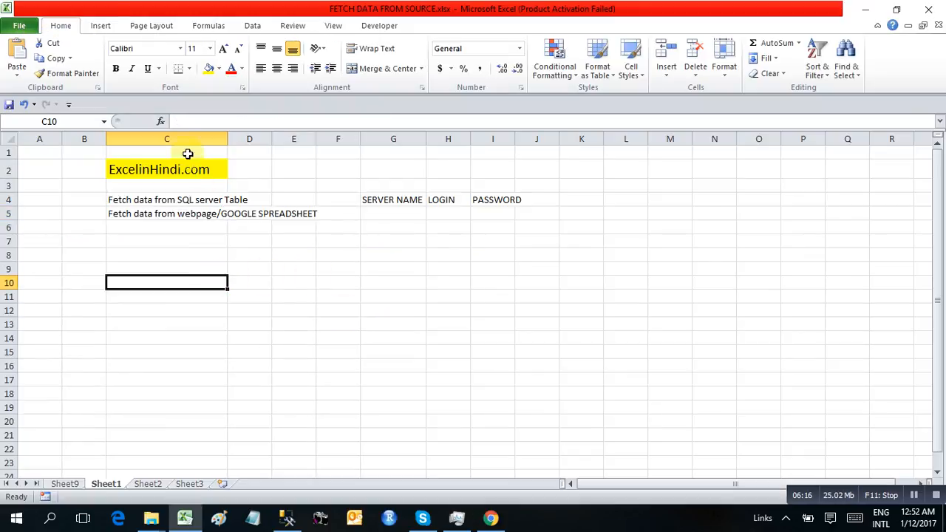
# Start a From Web query on the published sheet link, continuing past each script error.
pyautogui.click(249, 27)
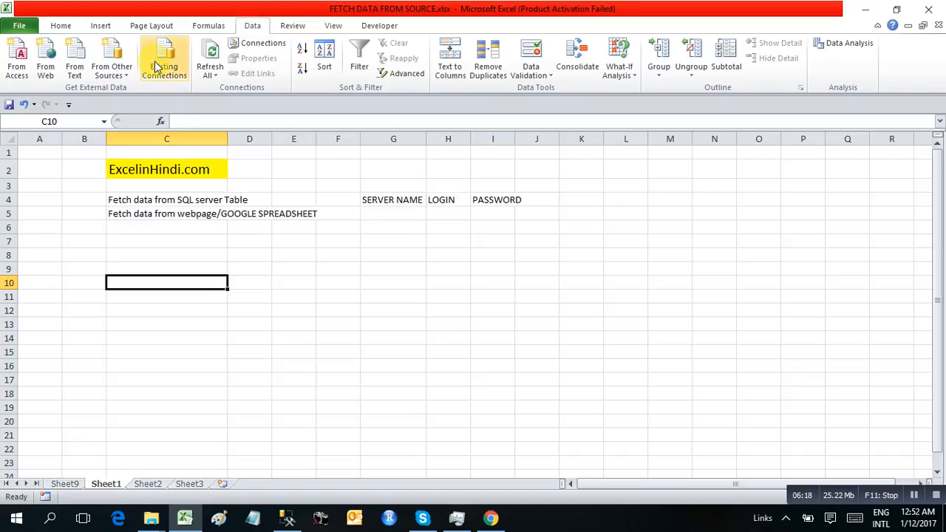
pyautogui.click(44, 53)
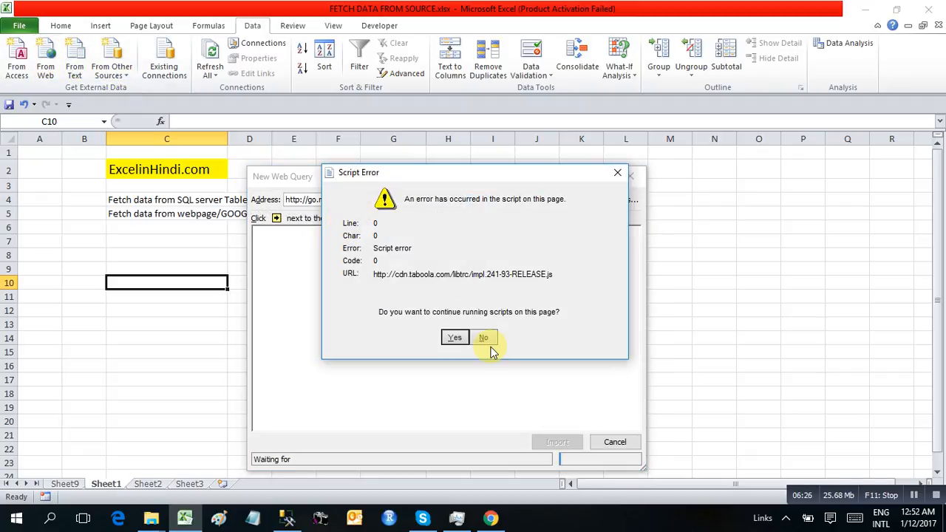
pyautogui.click(452, 338)
pyautogui.click(454, 338)
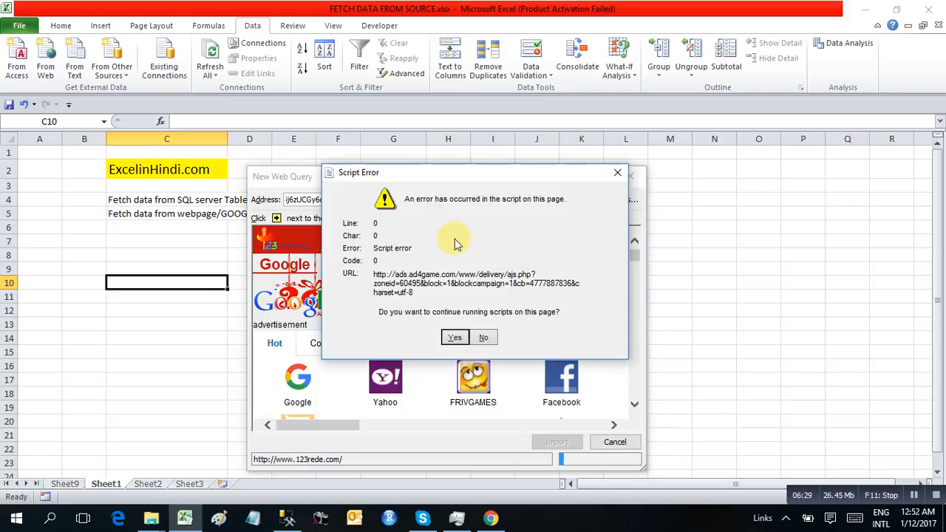
pyautogui.click(456, 337)
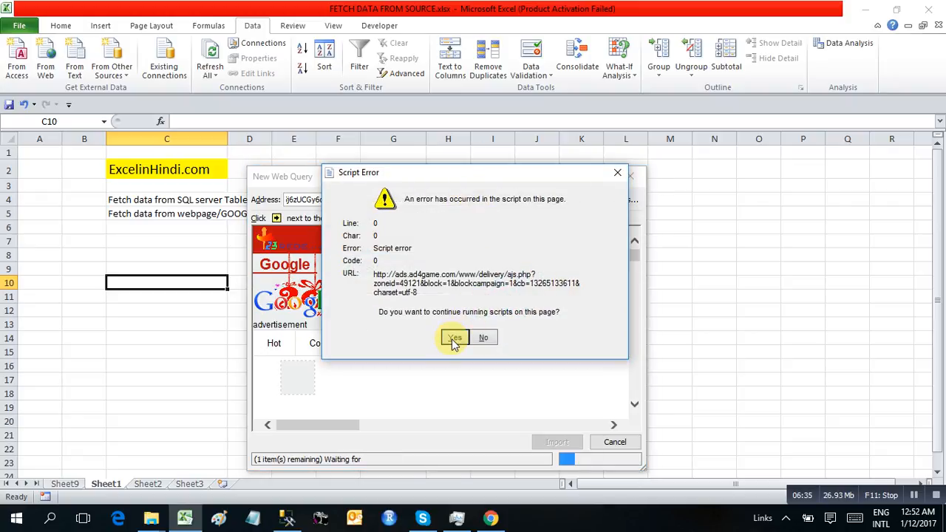
pyautogui.click(456, 336)
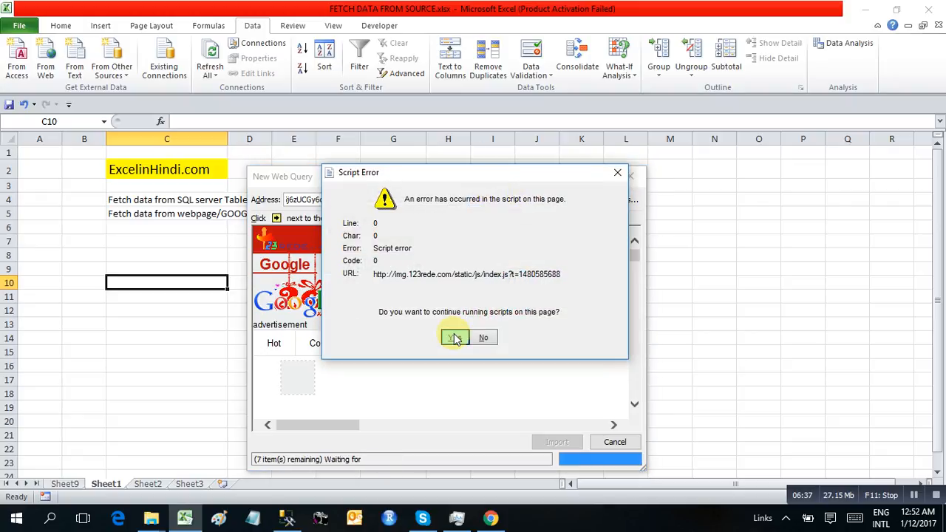
pyautogui.click(455, 336)
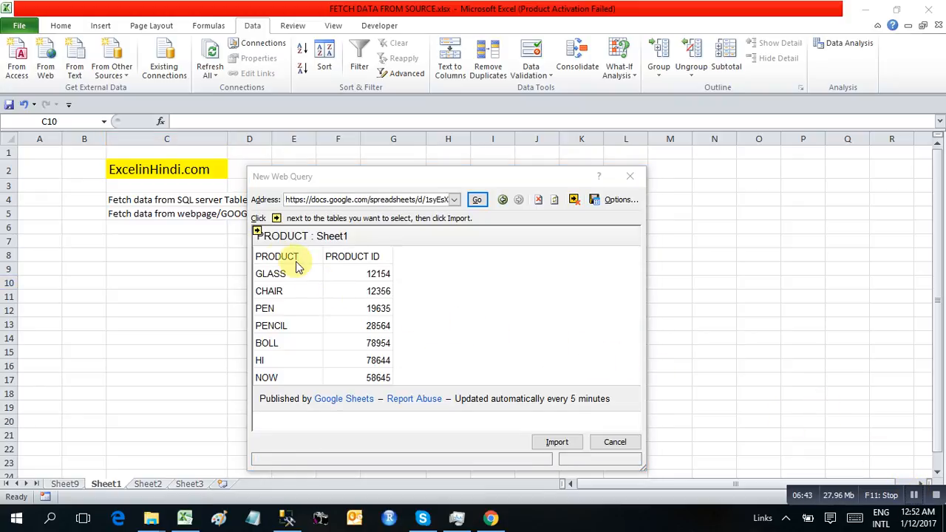
# Import the PRODUCT : Sheet1 table into a new worksheet, Sheet10.
pyautogui.click(258, 233)
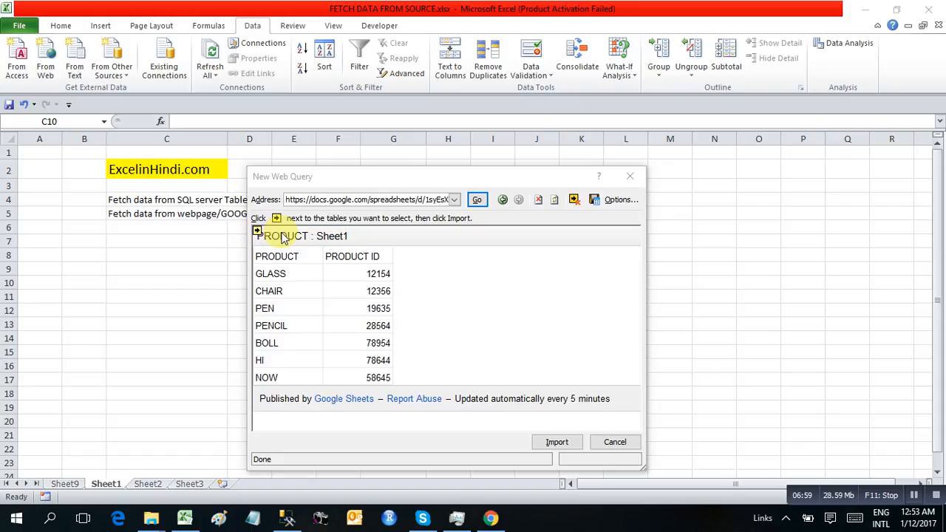
pyautogui.click(257, 232)
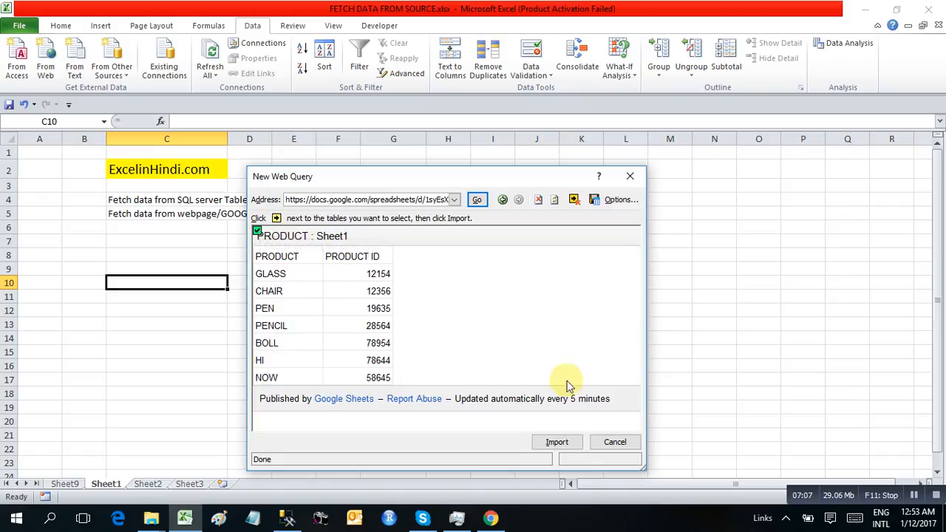
pyautogui.click(557, 443)
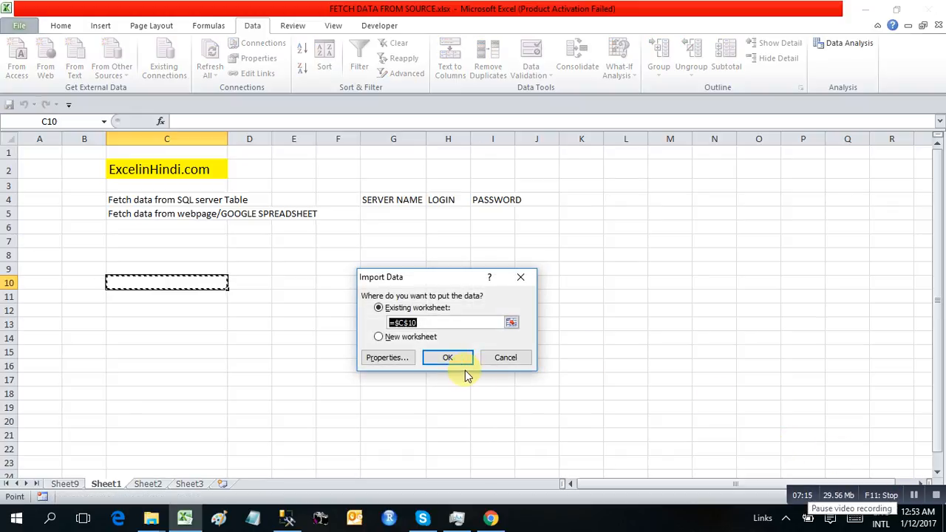
pyautogui.click(379, 336)
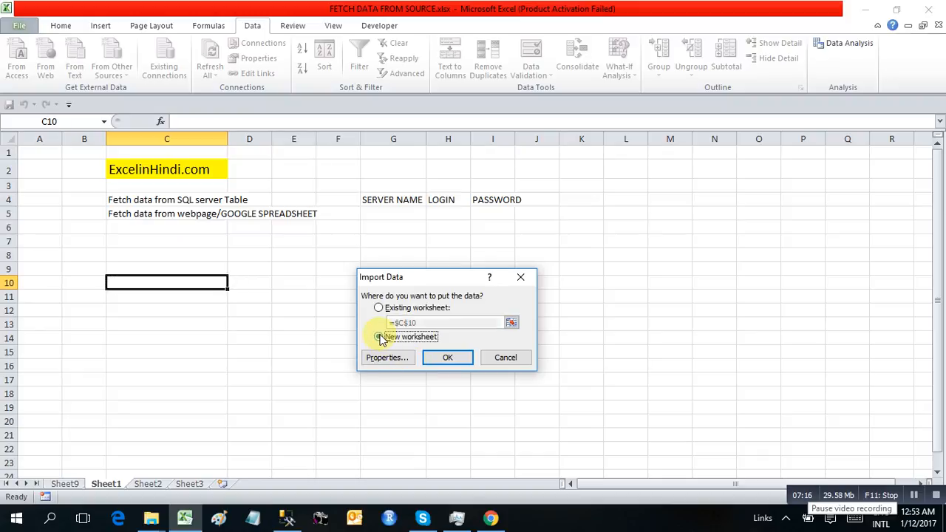
pyautogui.click(907, 494)
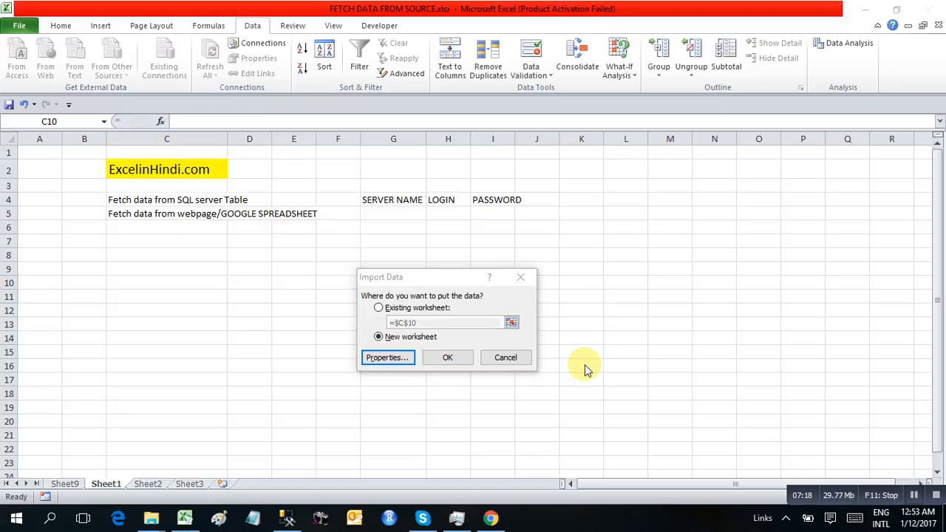
pyautogui.click(449, 359)
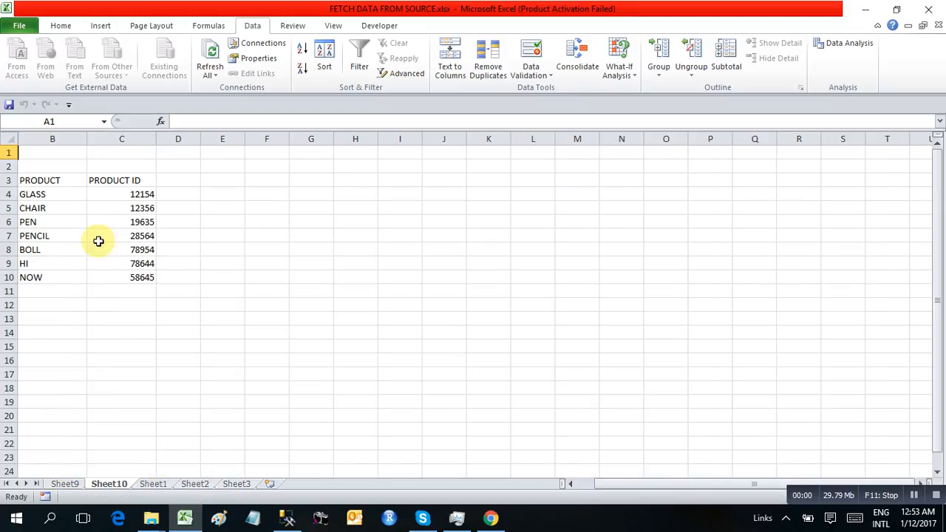
pyautogui.moveTo(42, 180); pyautogui.dragTo(123, 280)
pyautogui.click(67, 206)
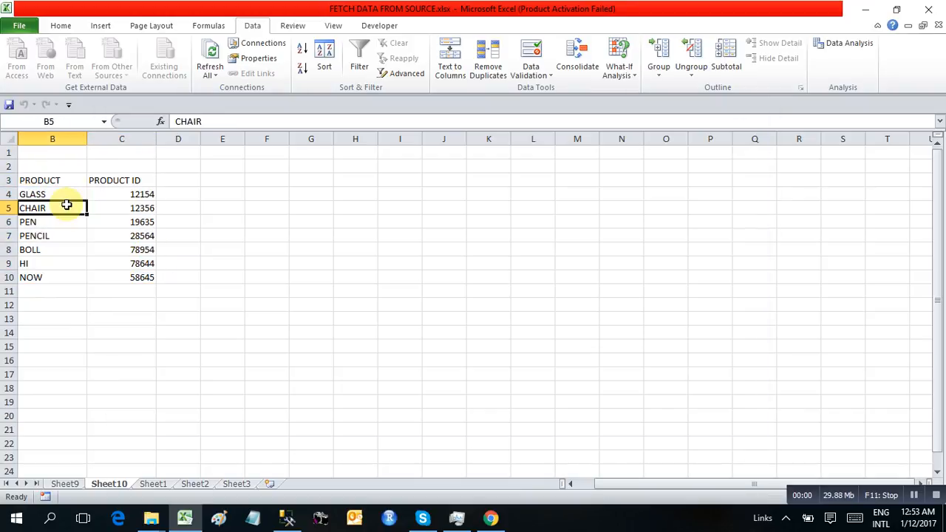
pyautogui.rightClick(66, 205)
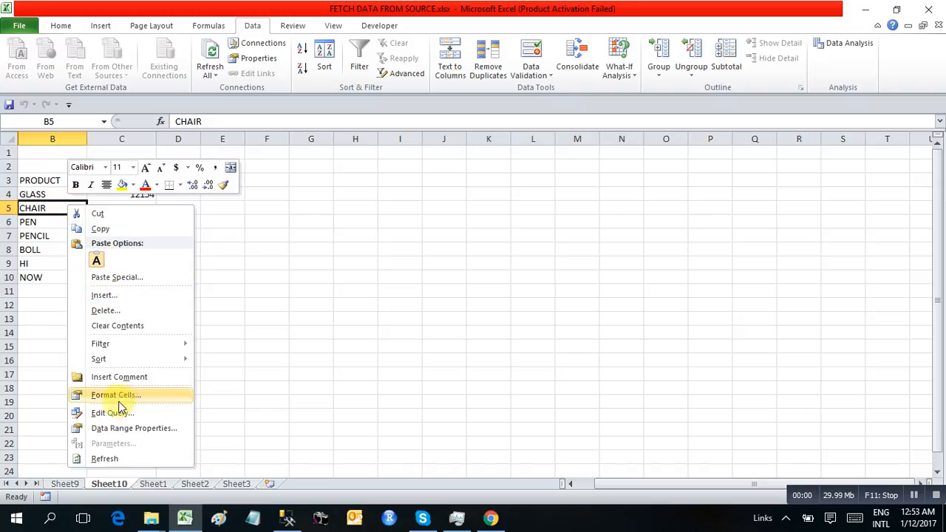
pyautogui.click(105, 458)
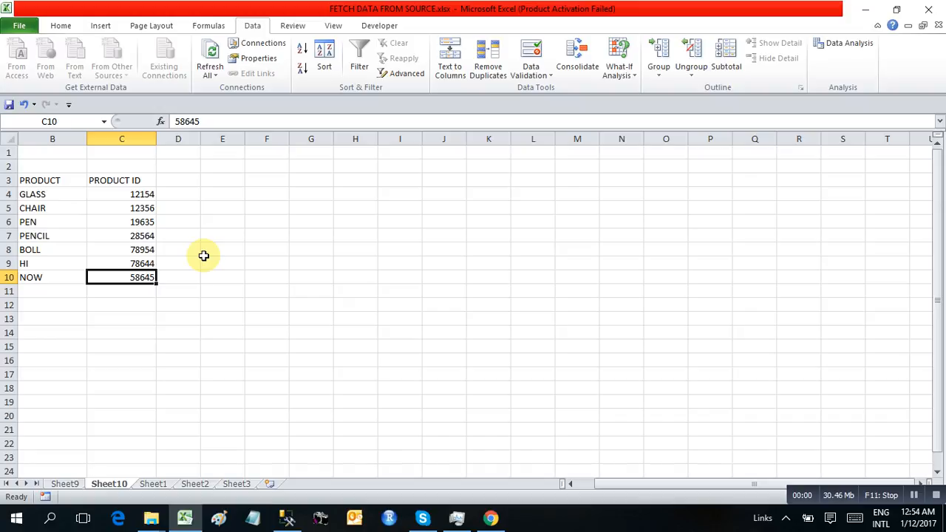
# Enter THE in A9 and 789544 in B9 of the PRODUCT sheet.
pyautogui.click(914, 495)
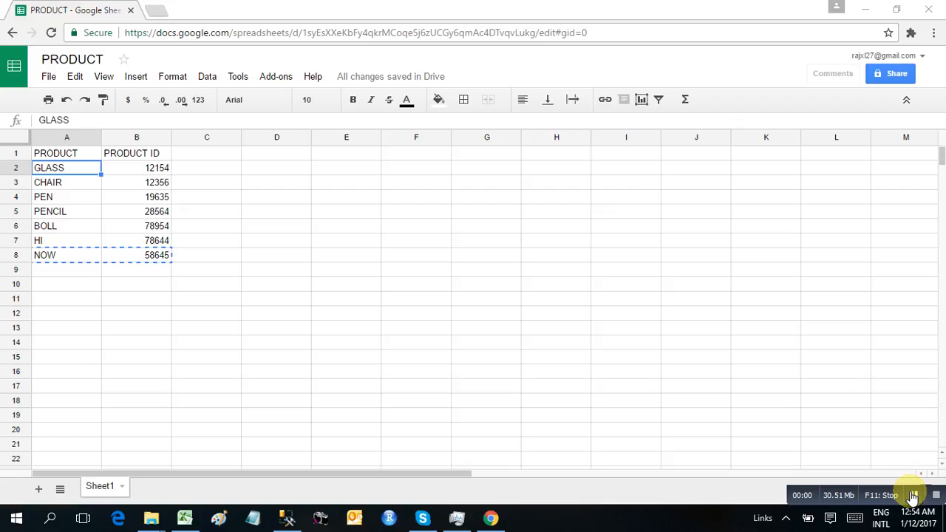
pyautogui.click(52, 272)
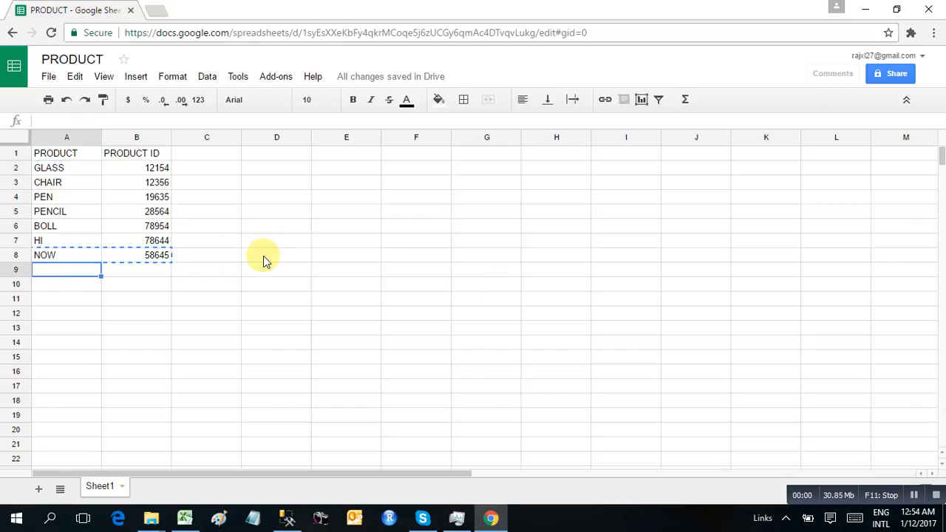
pyautogui.write('THE')
pyautogui.press('Return')
pyautogui.press('Up')
pyautogui.press('Right')
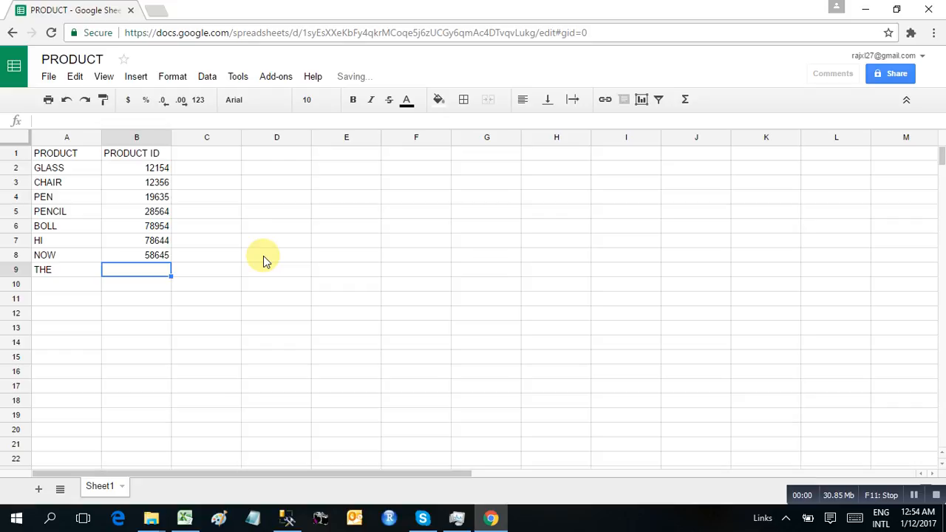
pyautogui.write('789544')
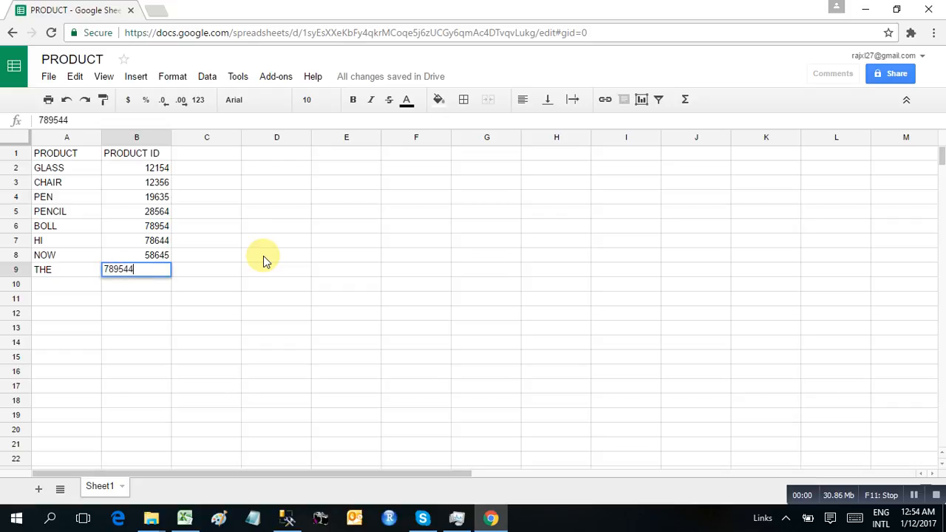
pyautogui.press('Return')
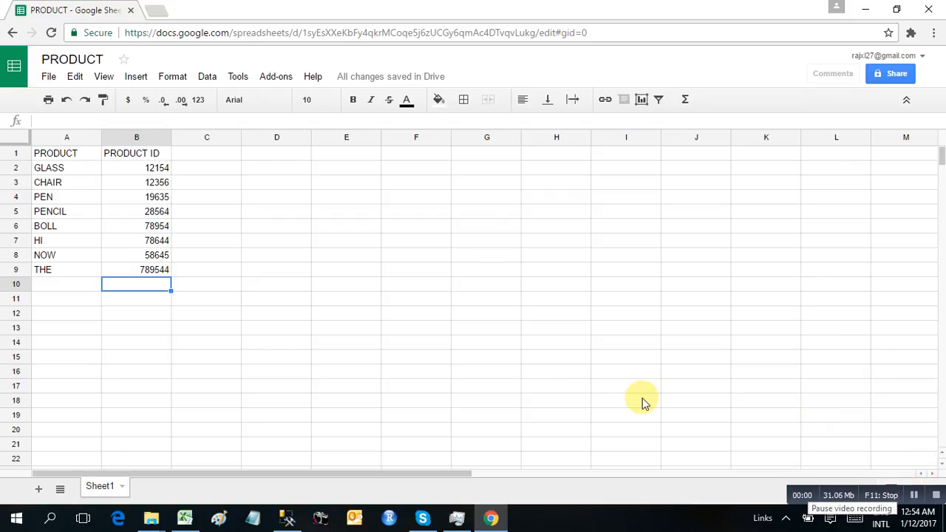
# Refresh the Sheet10 web table so THE with ID 789544 appears in row 11.
pyautogui.click(185, 517)
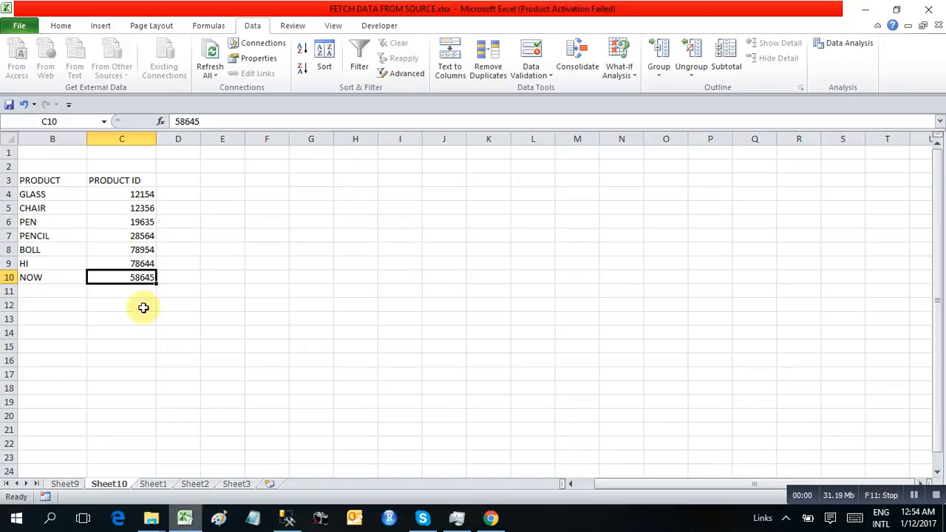
pyautogui.rightClick(36, 208)
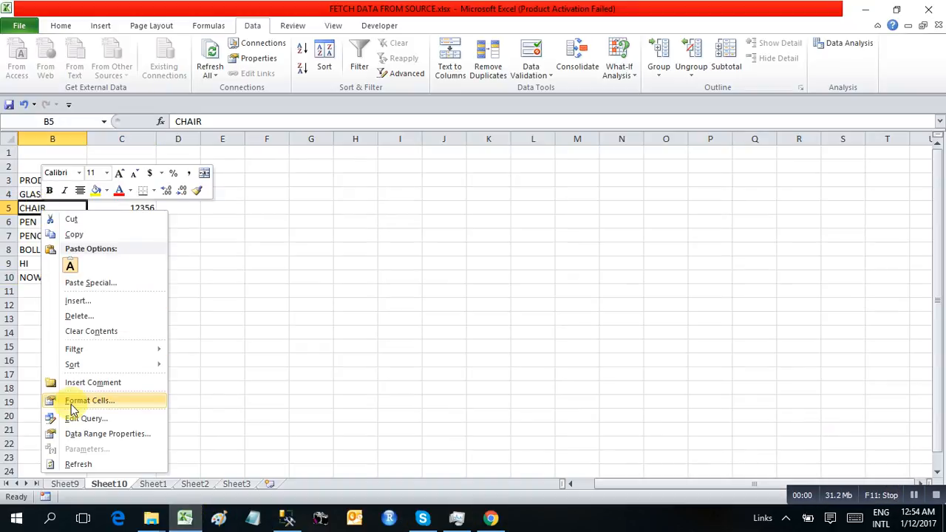
pyautogui.click(76, 463)
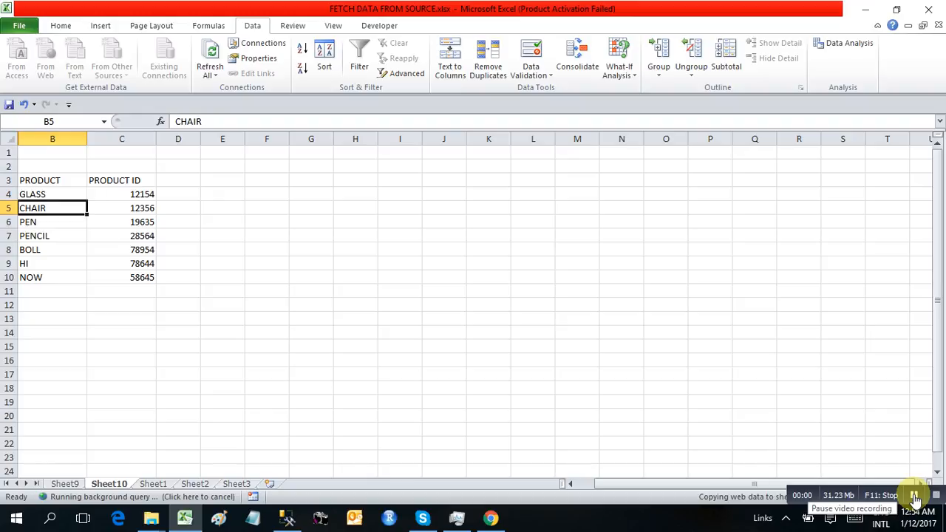
pyautogui.click(915, 500)
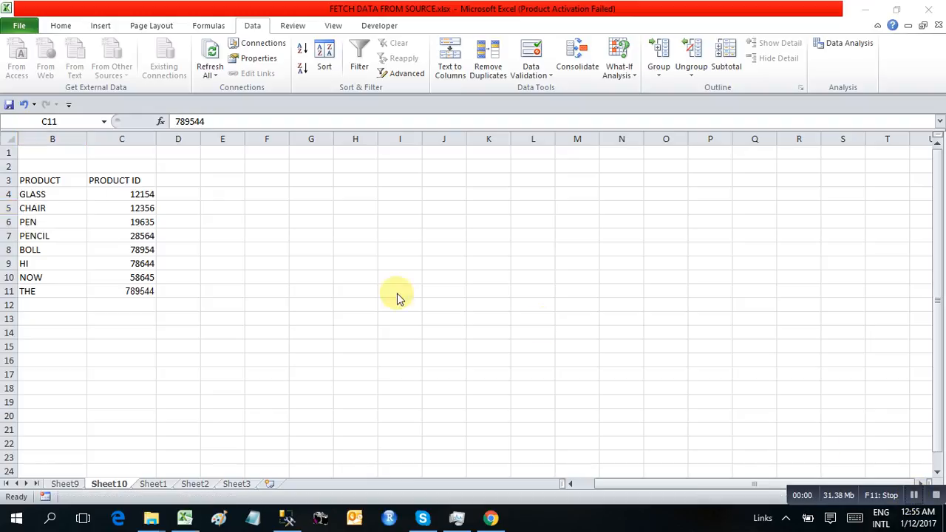